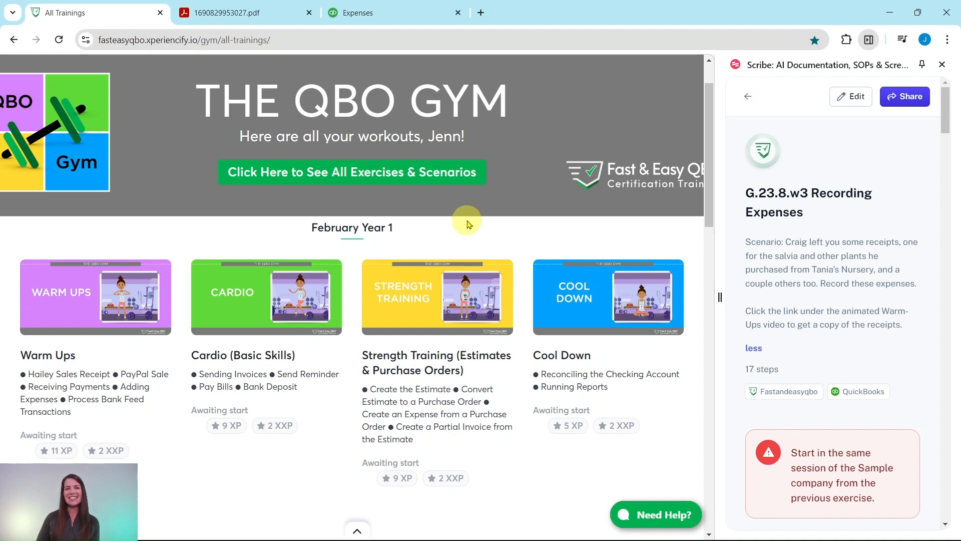
# Open the August Year 1 Warm Ups training from the list of all workouts.
pyautogui.scroll(-20, 361, 225)
pyautogui.scroll(-12, 357, 192)
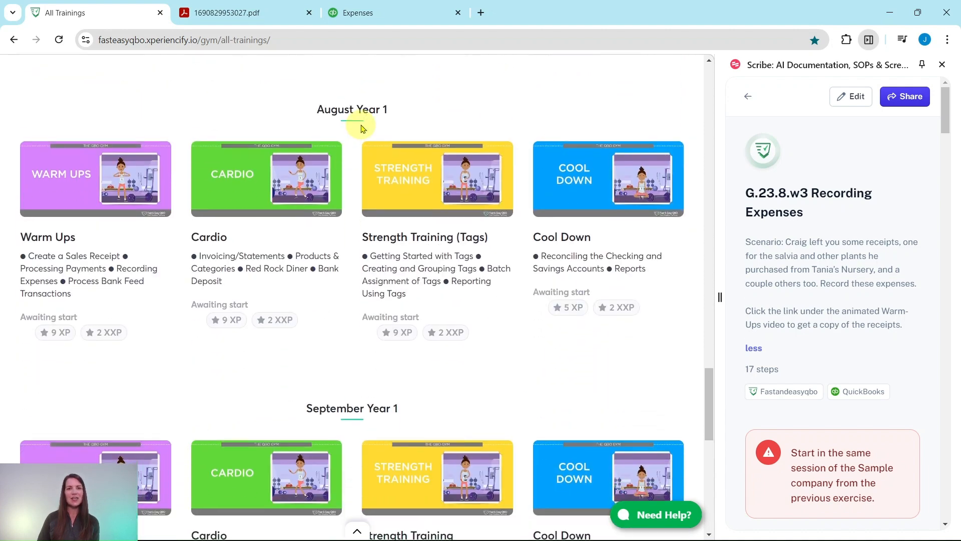
pyautogui.click(81, 203)
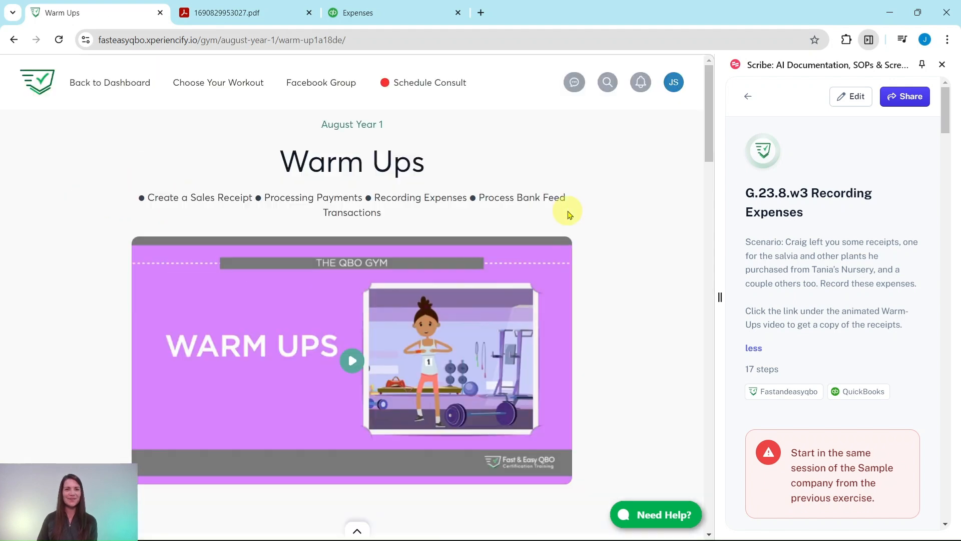
# Look through the Warm Ups page: the video, quiz, hands-on practices, next lesson, and the Checks and Stack of Receipts downloads.
pyautogui.scroll(-2, 570, 200)
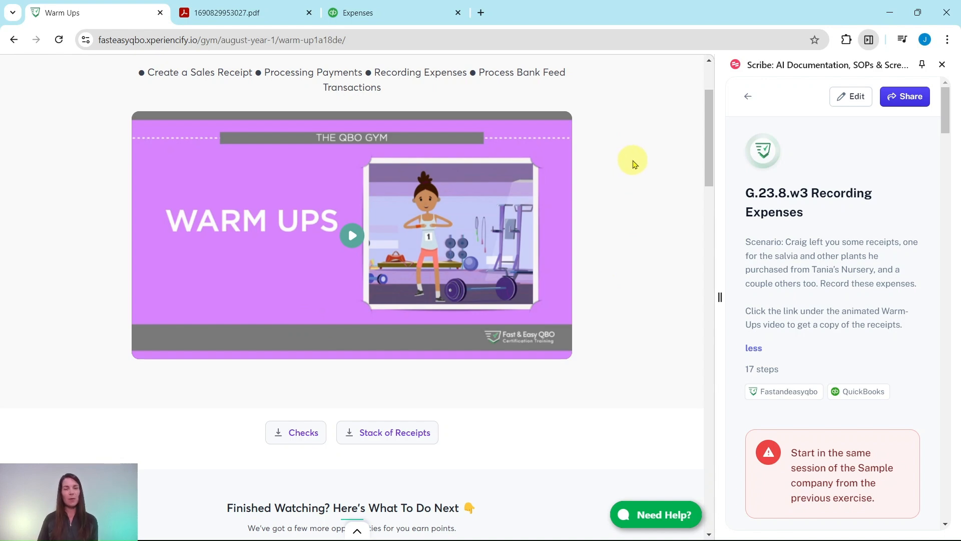
pyautogui.scroll(-2, 640, 166)
pyautogui.scroll(-8, 640, 167)
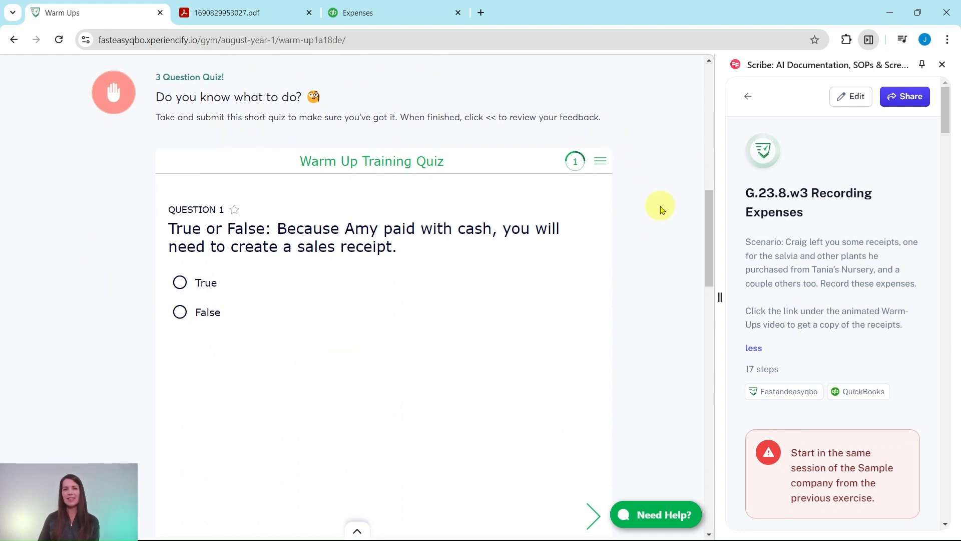
pyautogui.scroll(-9, 661, 210)
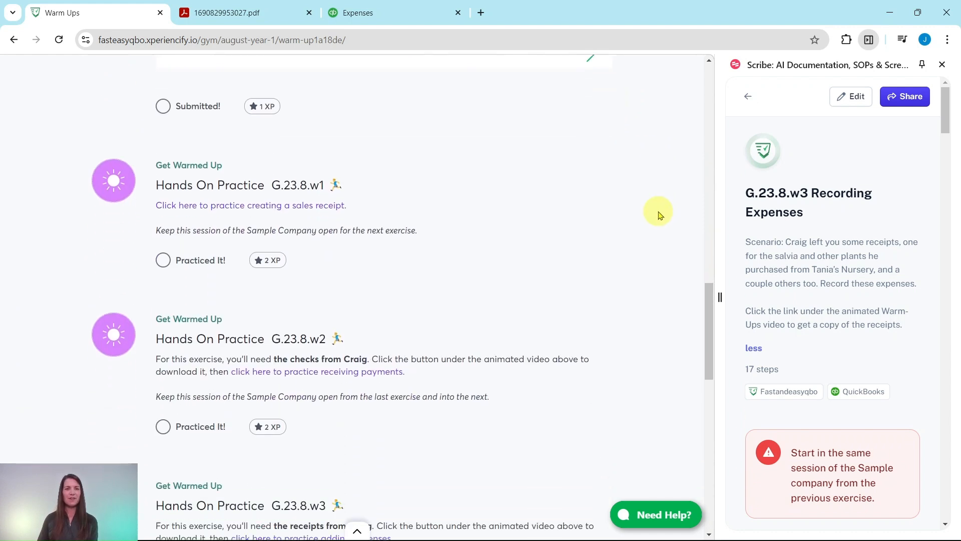
pyautogui.scroll(-4, 423, 188)
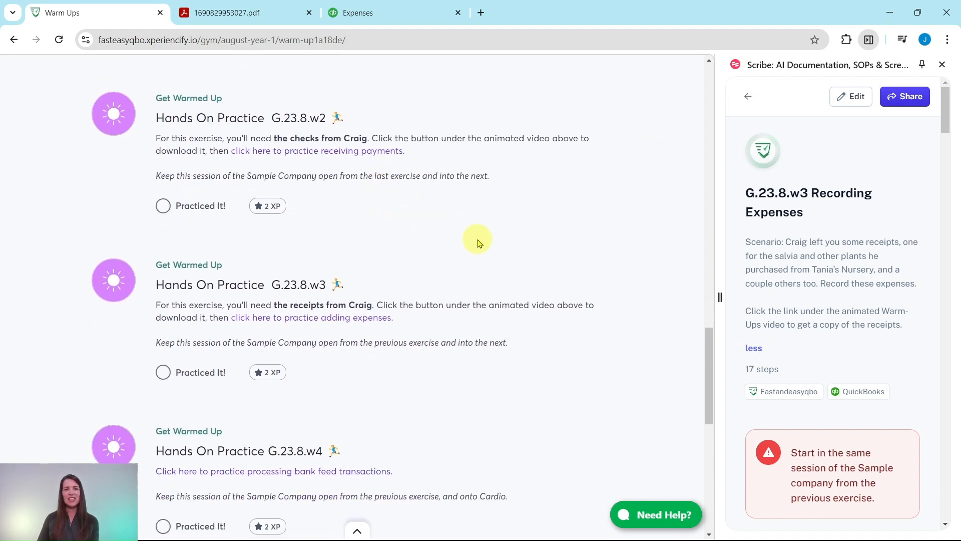
pyautogui.scroll(-7, 400, 306)
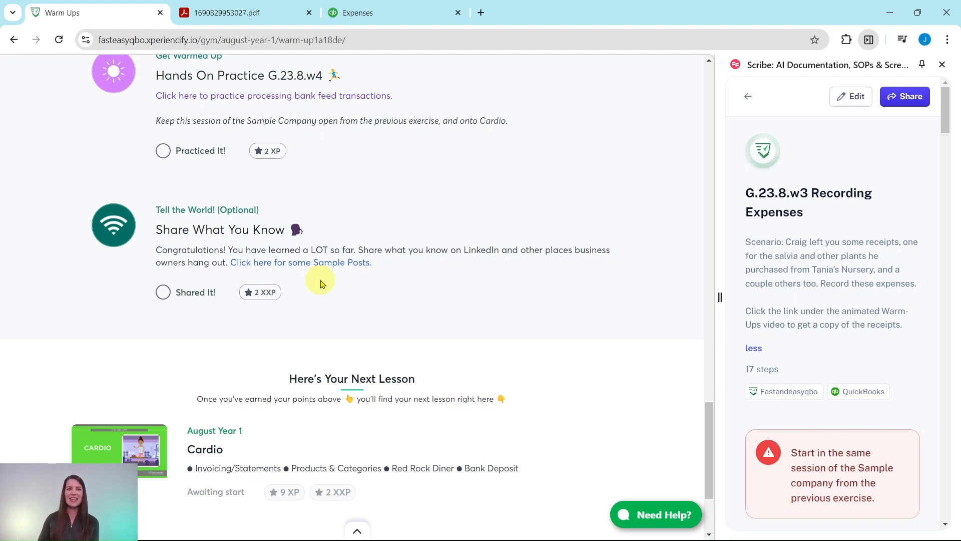
pyautogui.scroll(5, 321, 284)
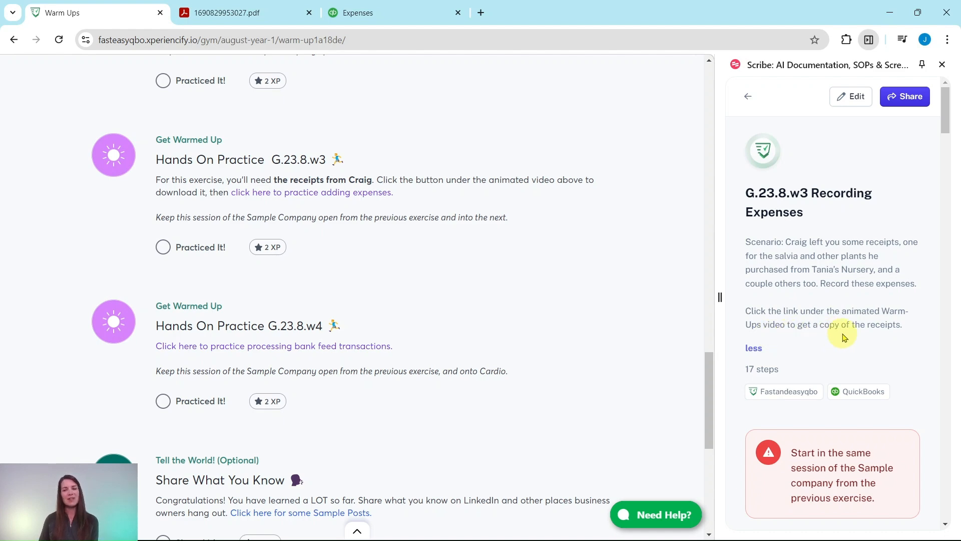
pyautogui.scroll(15, 426, 278)
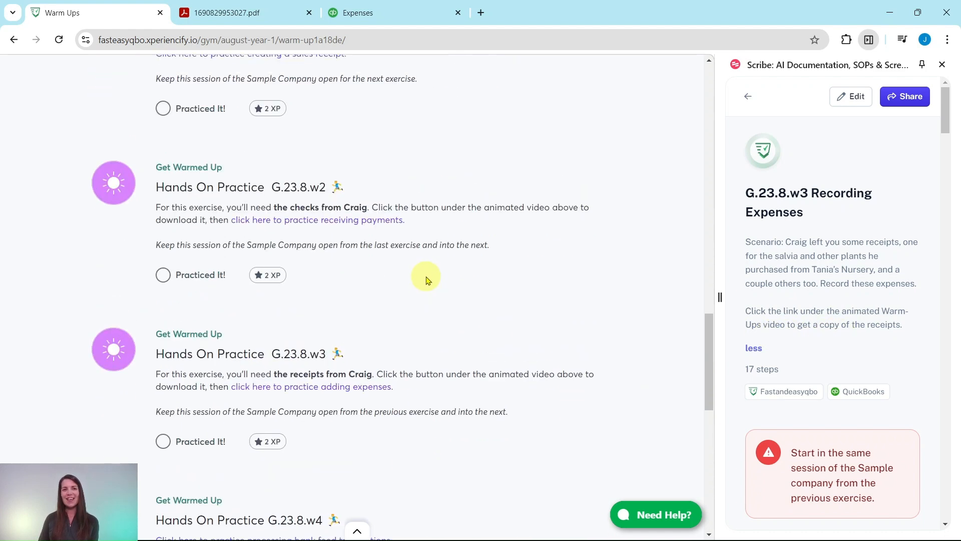
pyautogui.scroll(6, 426, 289)
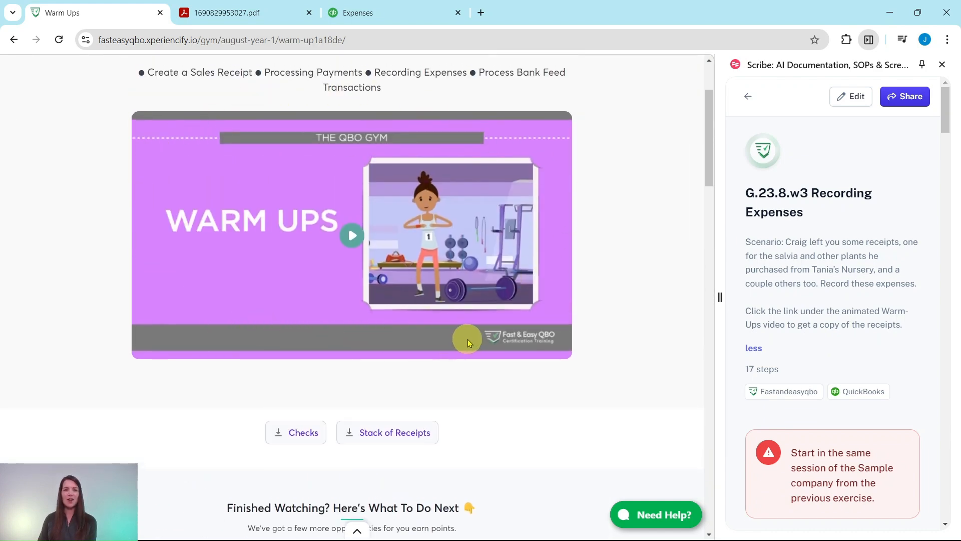
pyautogui.scroll(-4, 541, 328)
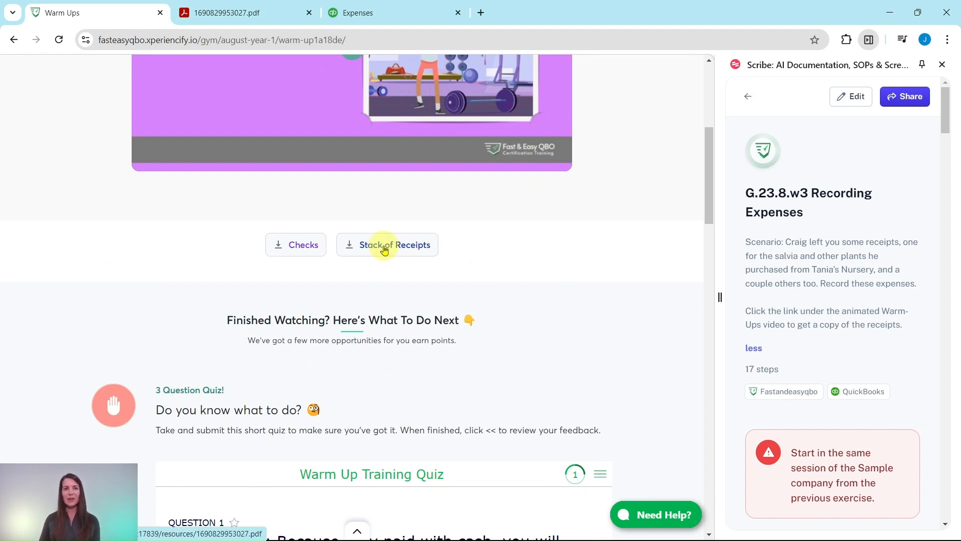
# Review the receipts PDF and the recording expenses exercise instructions for Tania's Nursery, then return to the QuickBooks sample company.
pyautogui.click(232, 14)
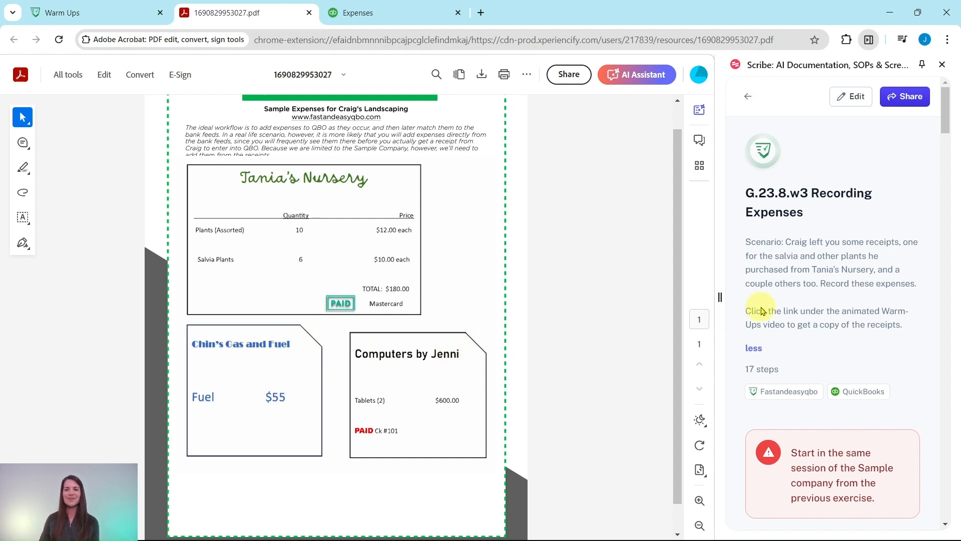
pyautogui.scroll(-3, 781, 306)
pyautogui.scroll(-1, 794, 288)
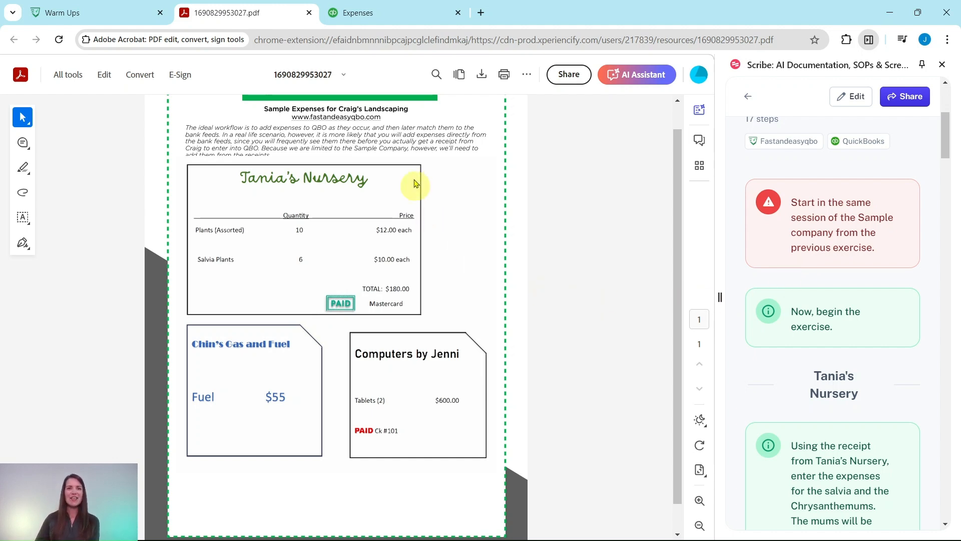
pyautogui.click(403, 12)
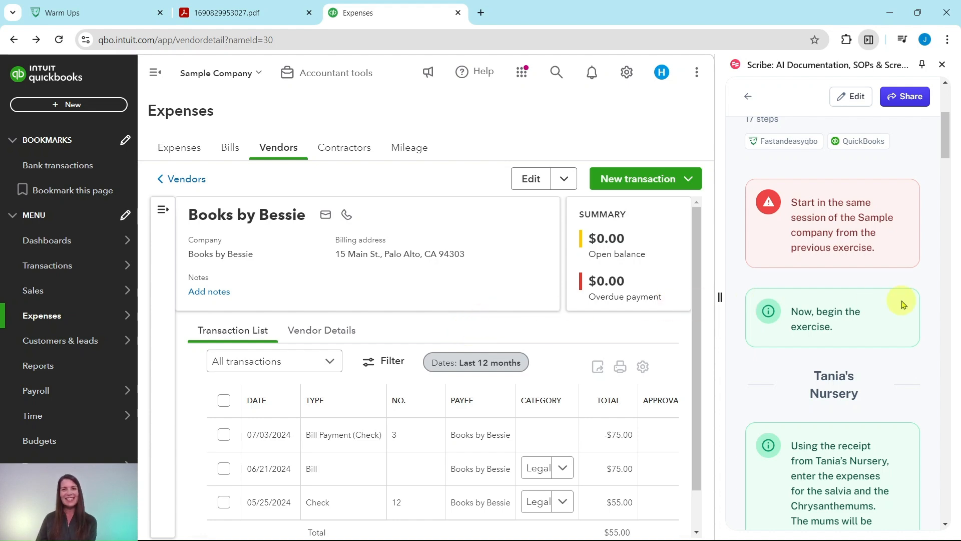
pyautogui.scroll(-4, 901, 302)
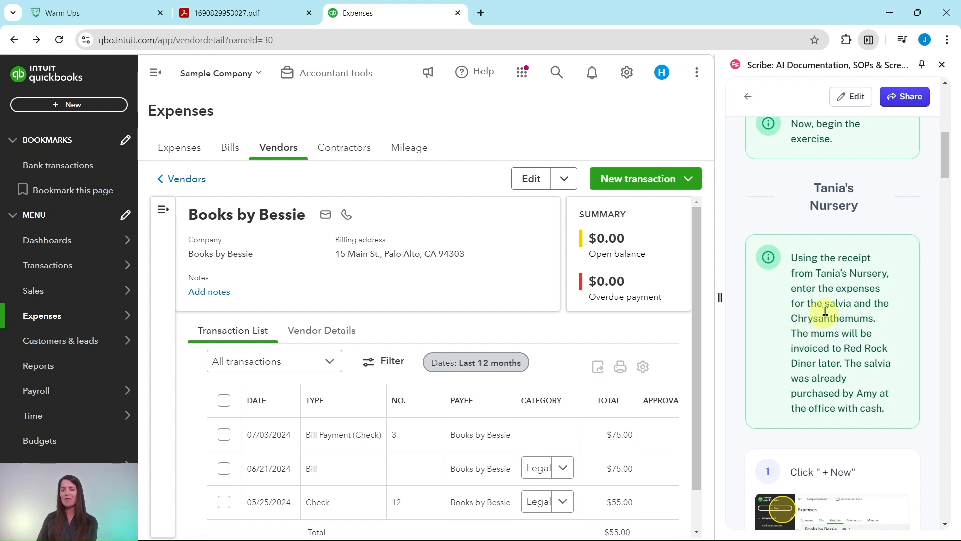
pyautogui.click(253, 12)
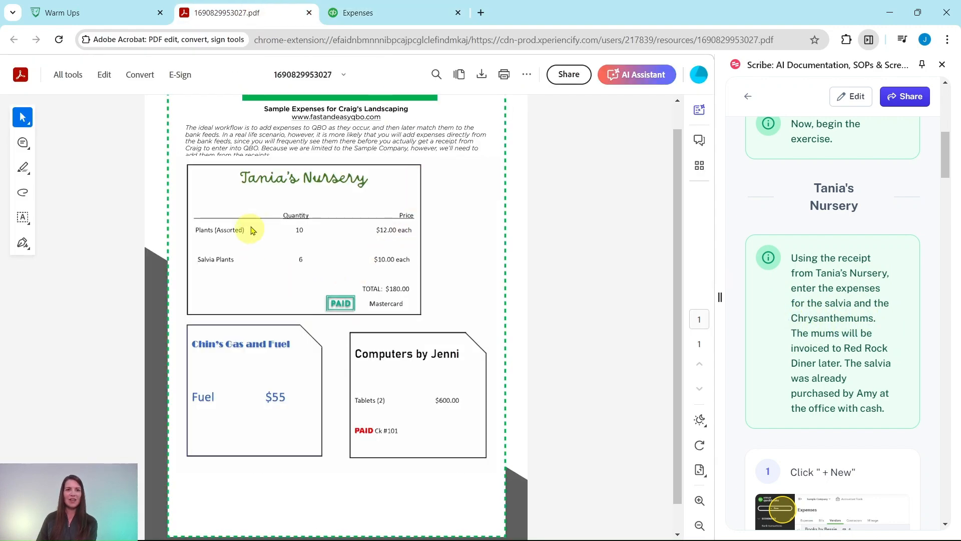
pyautogui.click(380, 13)
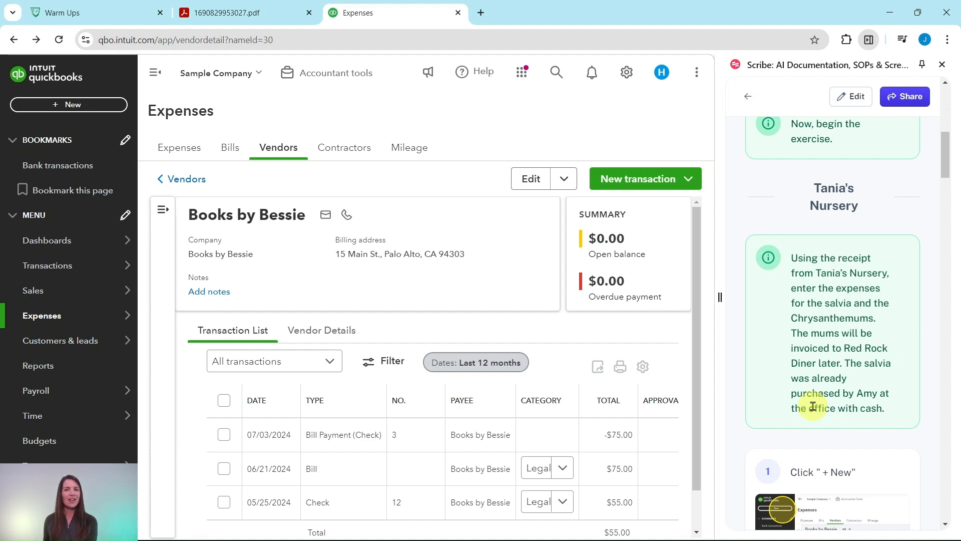
# Create a new expense transaction in the sample company.
pyautogui.scroll(-6, 812, 406)
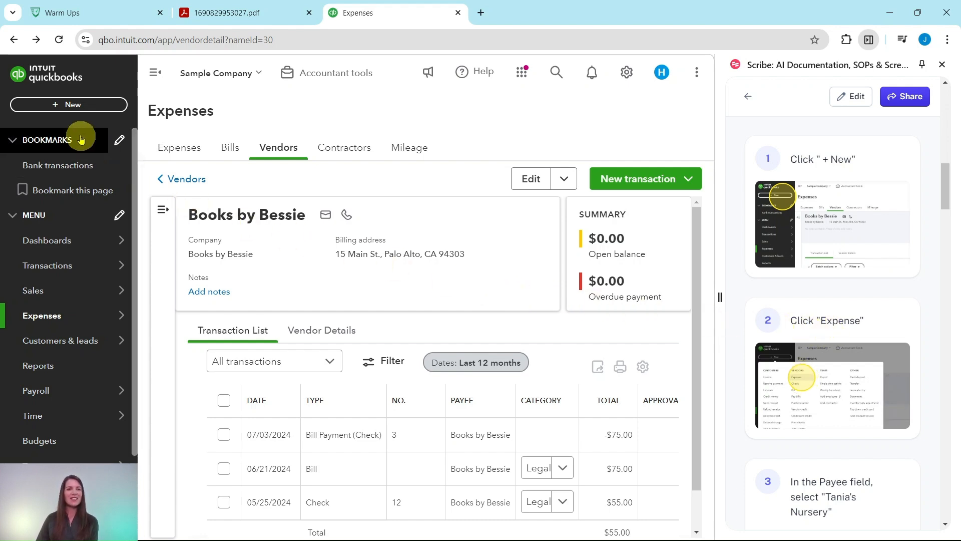
pyautogui.click(66, 107)
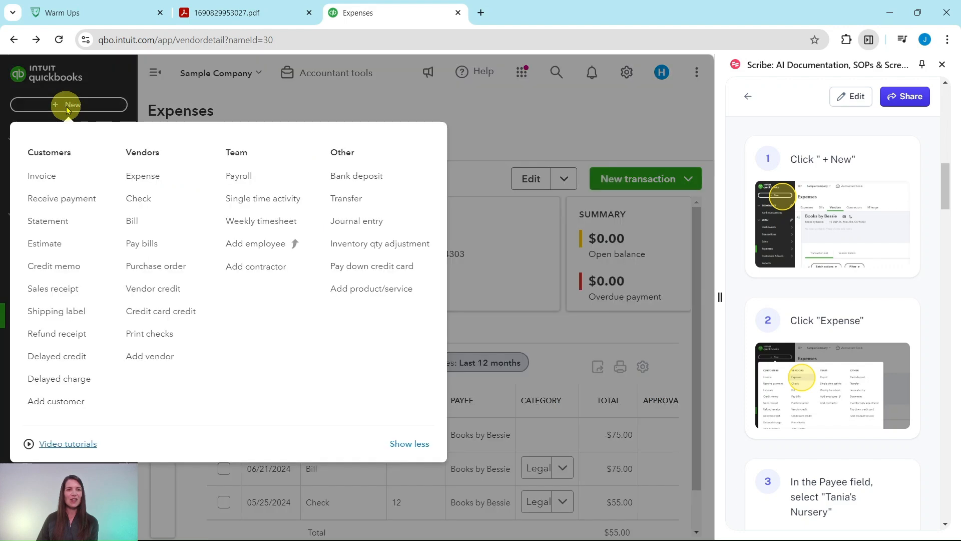
pyautogui.click(144, 178)
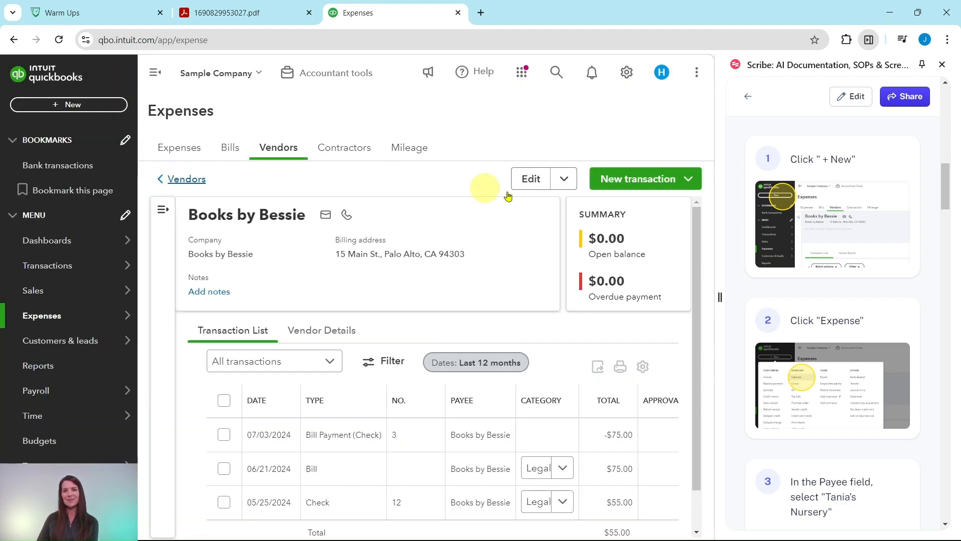
# Set the expense's payee to the vendor Tania's Nursery.
pyautogui.scroll(-4, 881, 283)
pyautogui.scroll(-2, 880, 284)
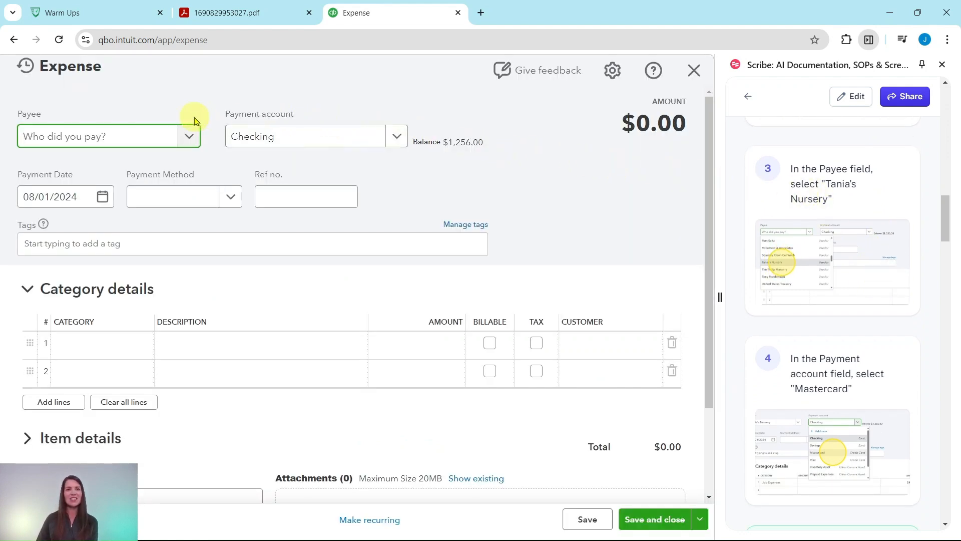
pyautogui.click(186, 141)
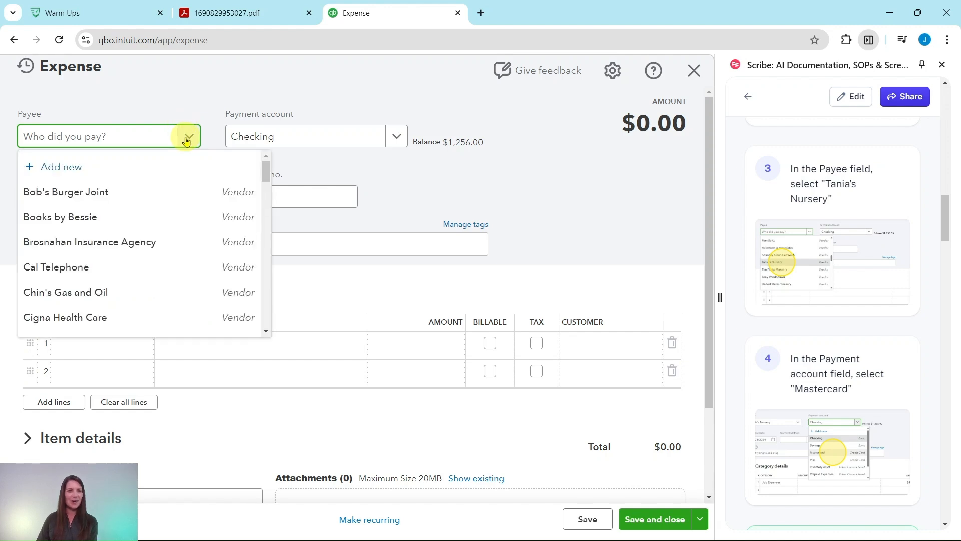
pyautogui.scroll(-15, 155, 208)
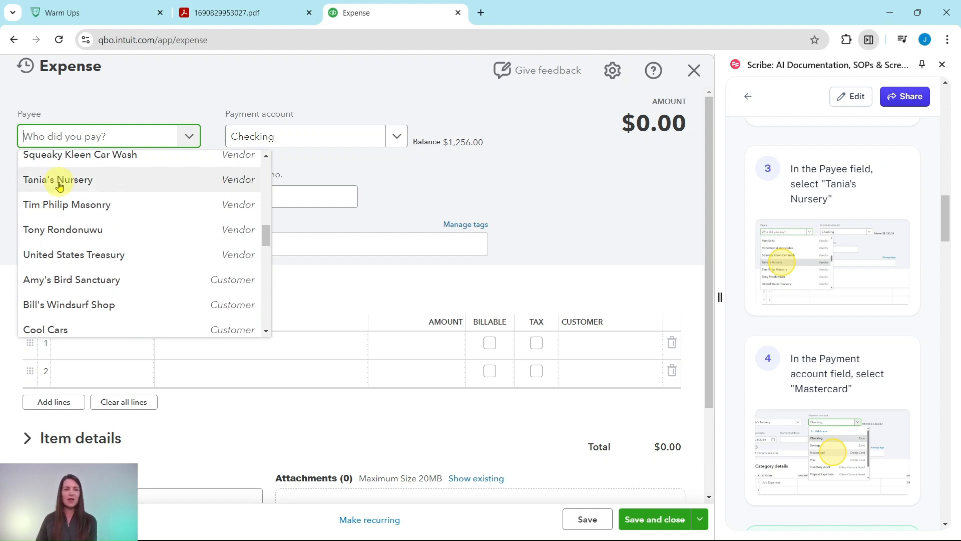
pyautogui.click(58, 183)
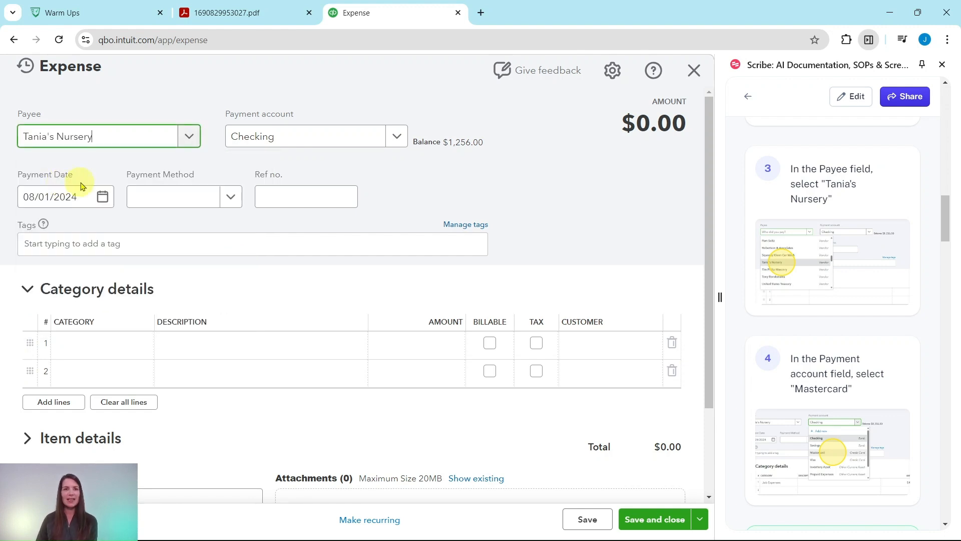
# Set the payment account to Mastercard and check it against the payment method on the Tania's Nursery receipt.
pyautogui.scroll(-1, 875, 313)
pyautogui.scroll(-2, 875, 313)
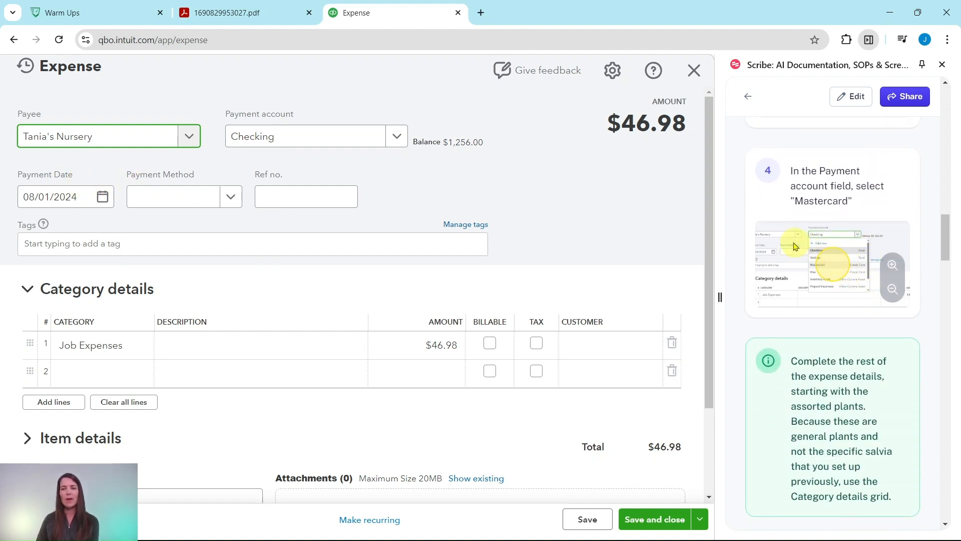
pyautogui.click(396, 140)
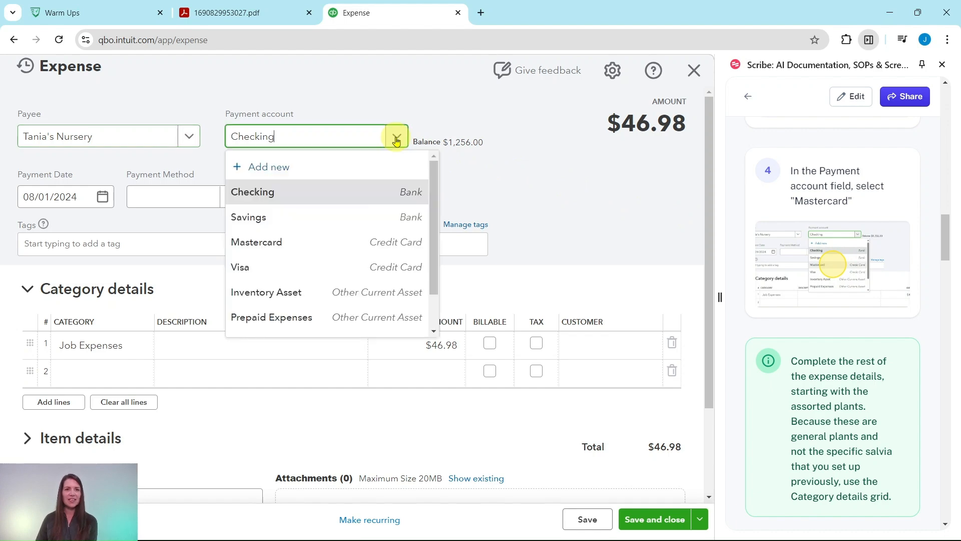
pyautogui.click(271, 246)
pyautogui.click(243, 13)
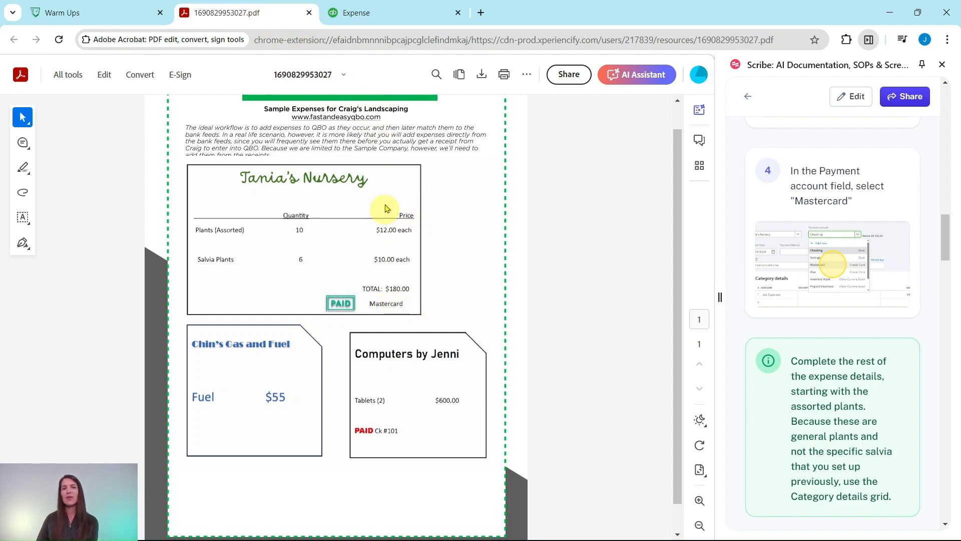
pyautogui.click(371, 12)
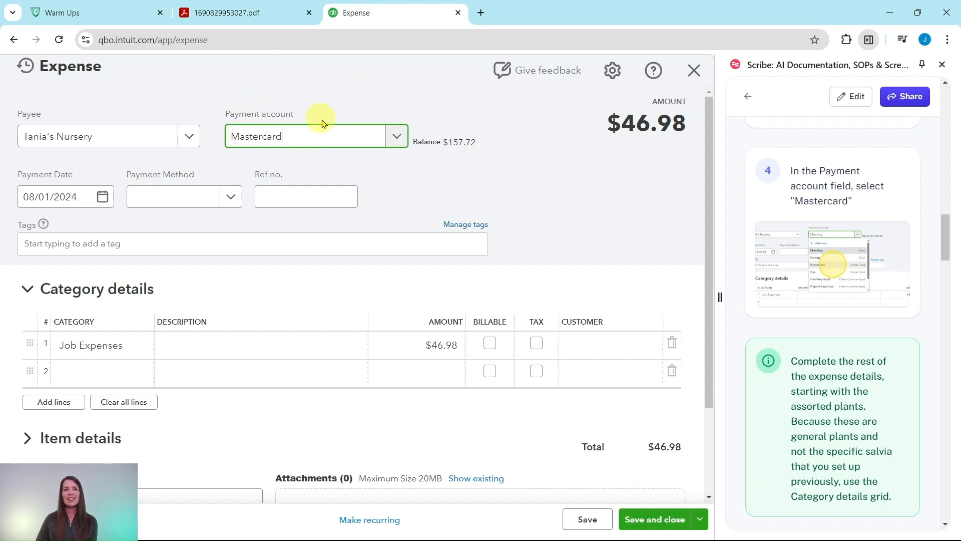
# Check the assorted plants entry on the Tania's Nursery receipt and set the first expense line's category to Plants and Soil.
pyautogui.scroll(-4, 888, 280)
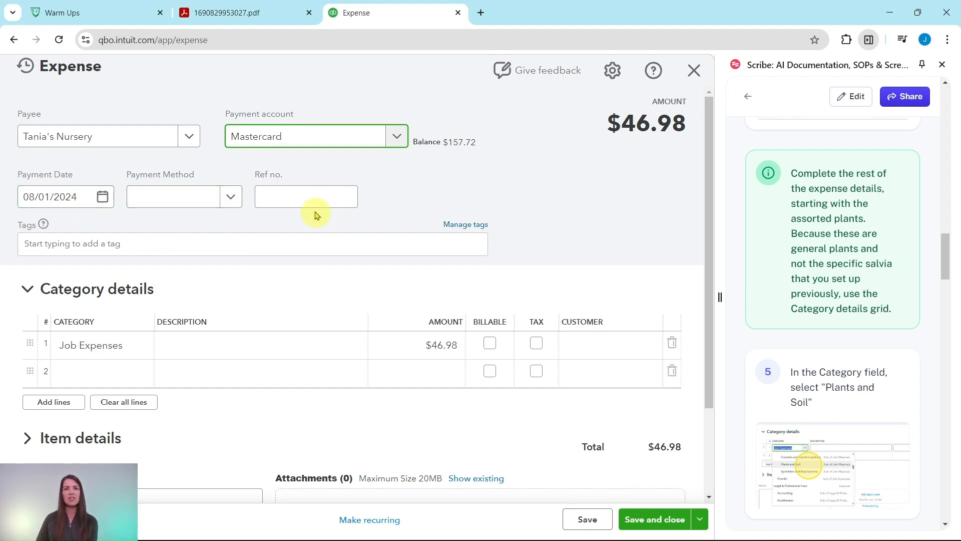
pyautogui.click(257, 11)
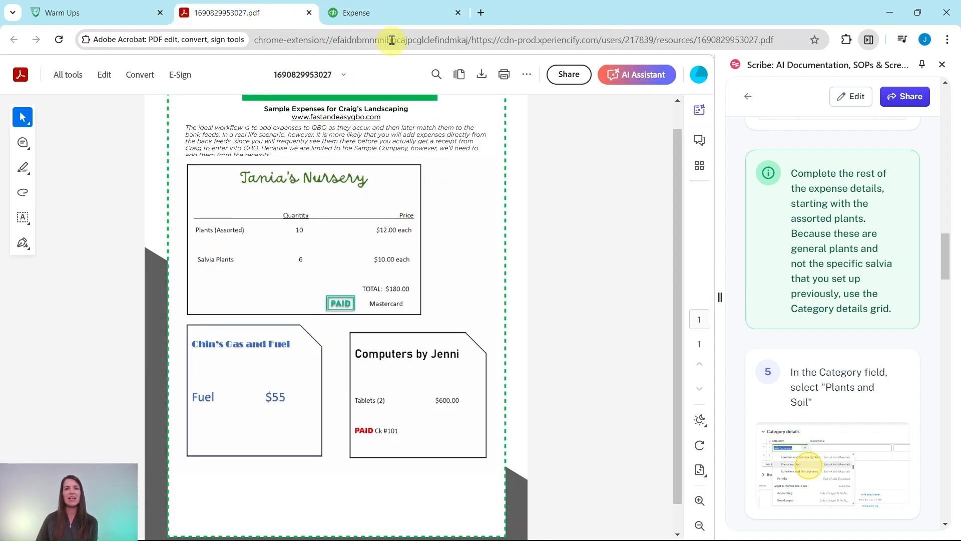
pyautogui.click(399, 20)
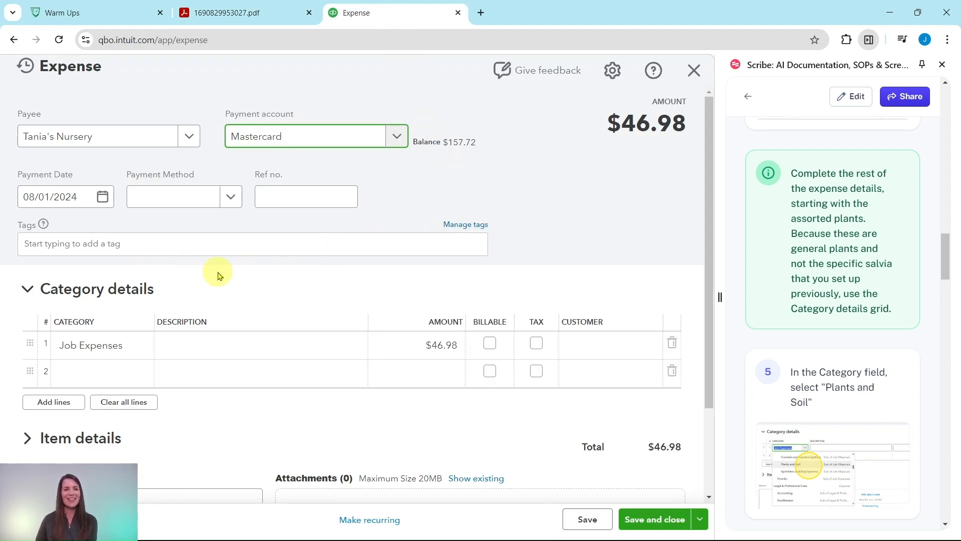
pyautogui.scroll(-4, 800, 255)
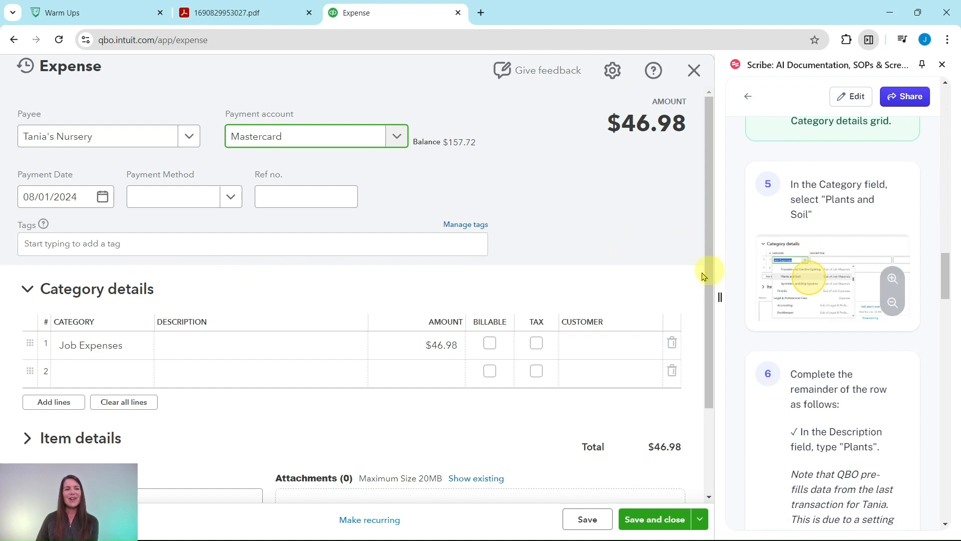
pyautogui.click(112, 345)
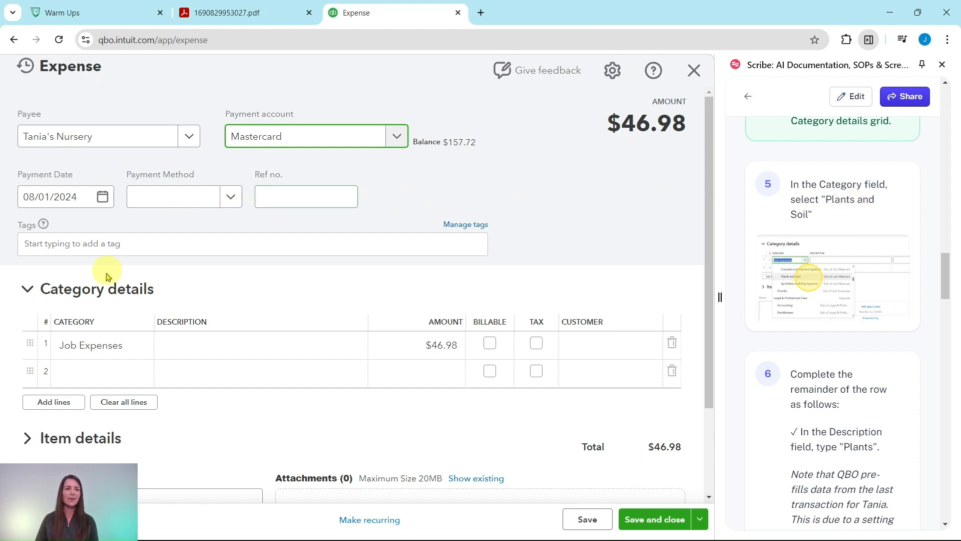
pyautogui.click(139, 345)
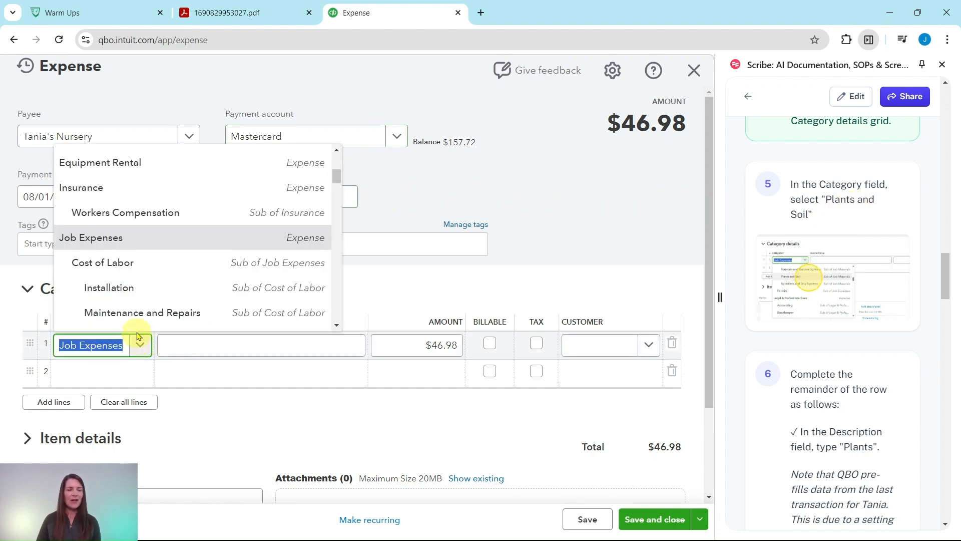
pyautogui.scroll(-1, 155, 260)
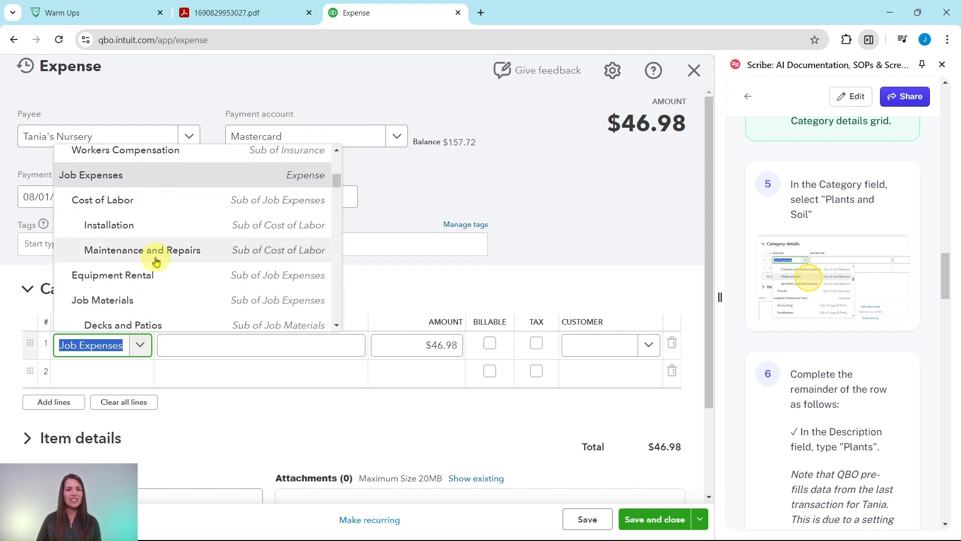
pyautogui.scroll(-2, 156, 260)
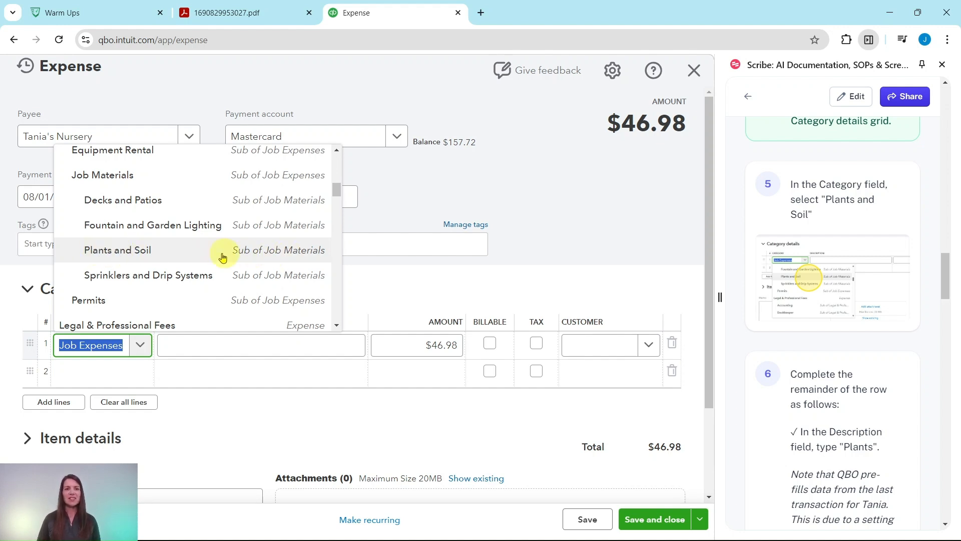
pyautogui.click(138, 256)
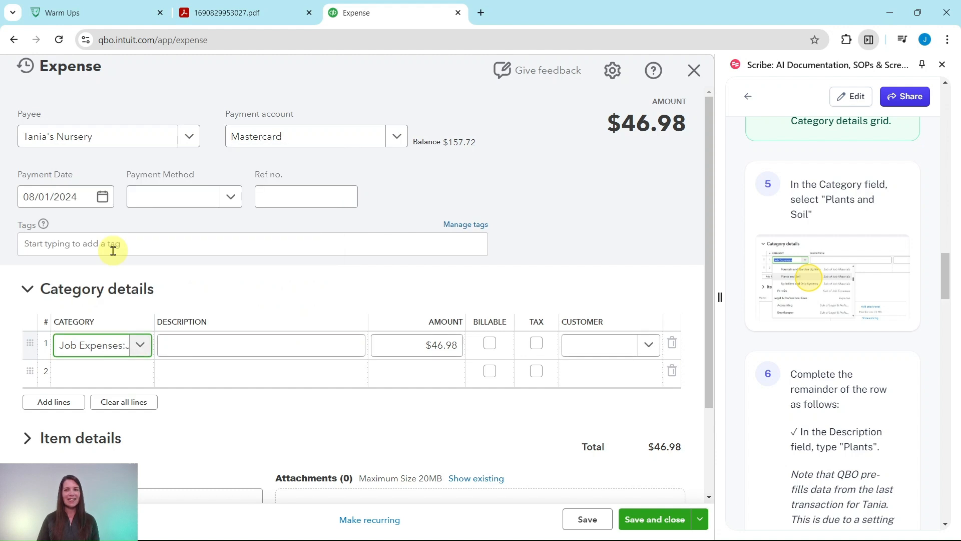
# Enter "Plants" as the description of the first category line.
pyautogui.scroll(-5, 824, 334)
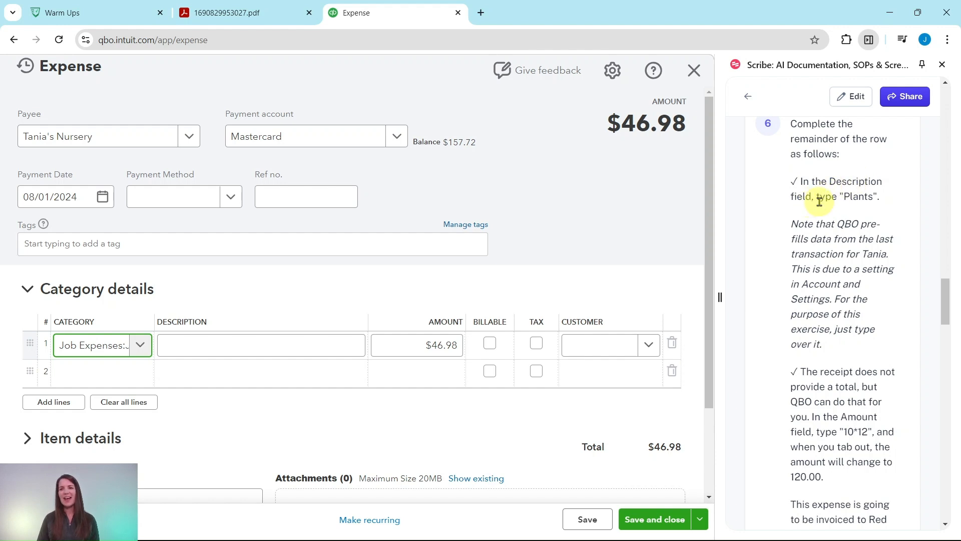
pyautogui.click(201, 351)
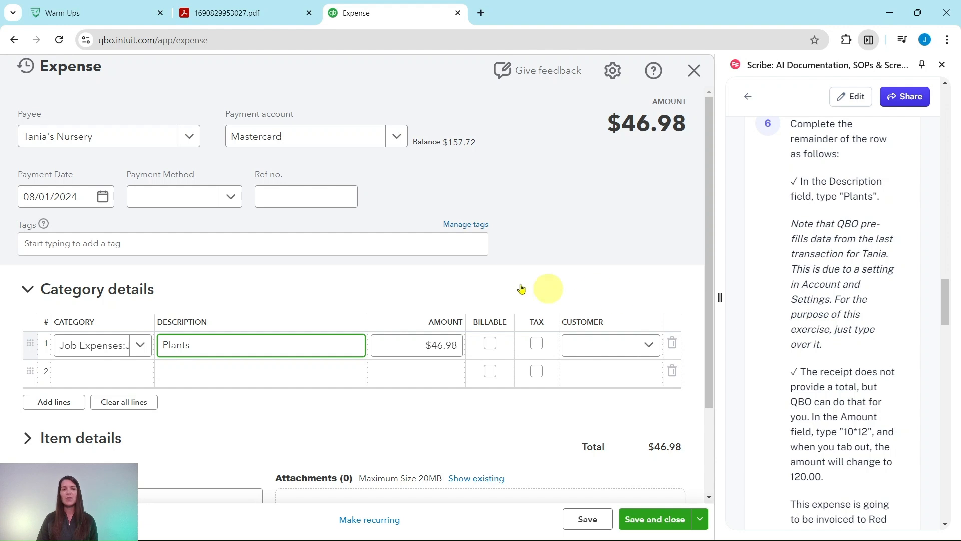
pyautogui.click(176, 371)
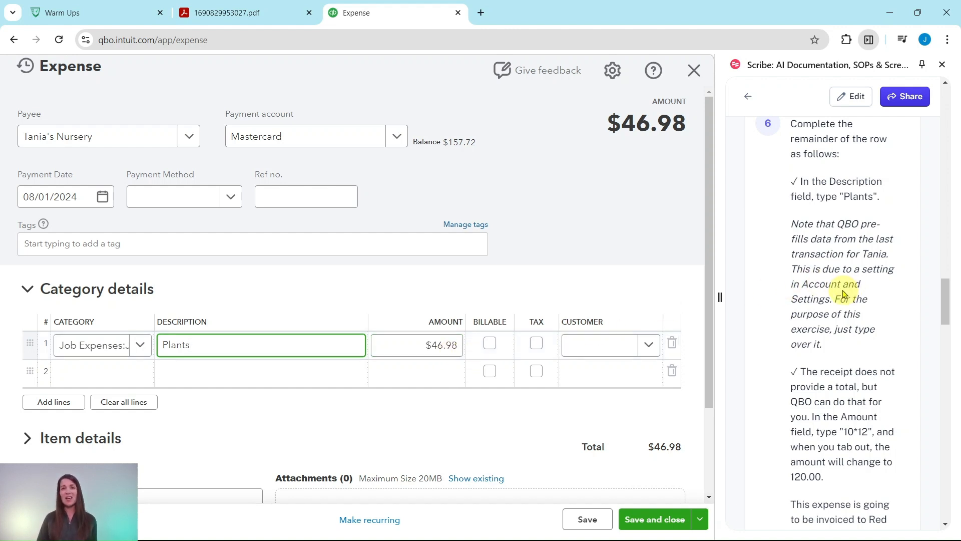
# Check the plants' quantity and price on the receipt and enter 10*12 as the first category line's amount.
pyautogui.scroll(-4, 837, 288)
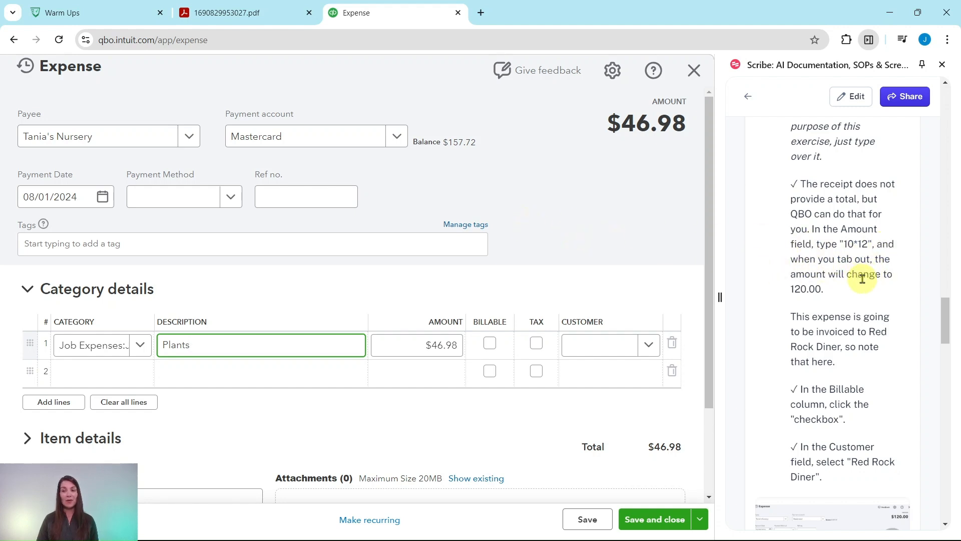
pyautogui.click(250, 14)
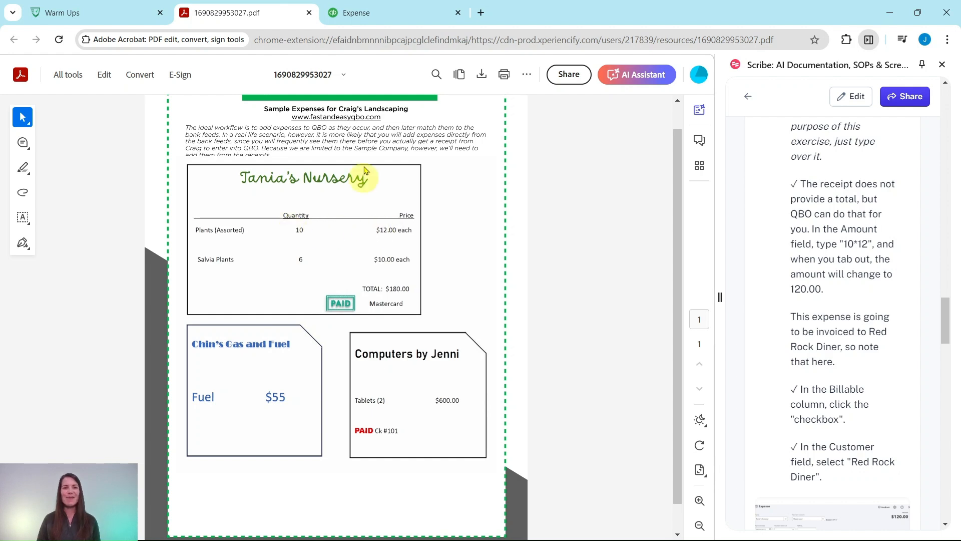
pyautogui.click(382, 14)
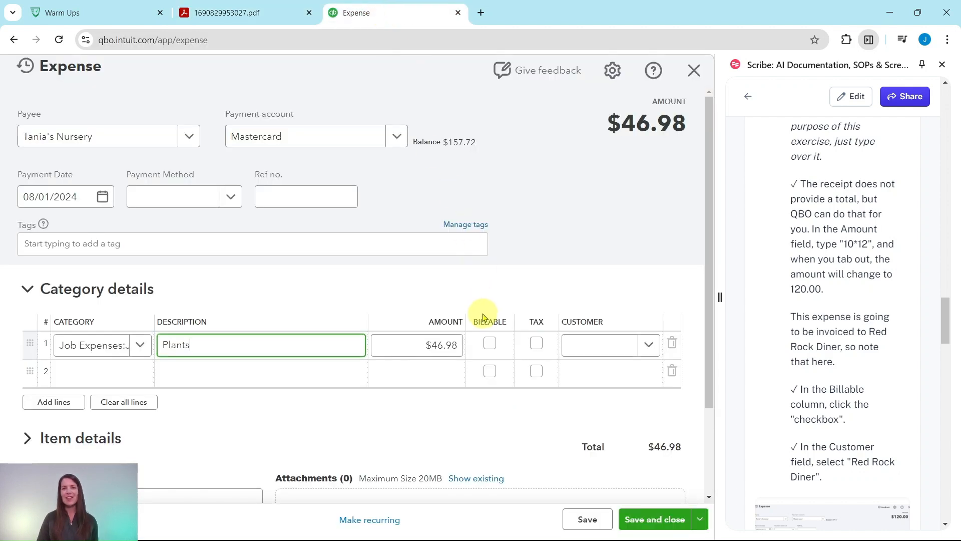
pyautogui.click(428, 345)
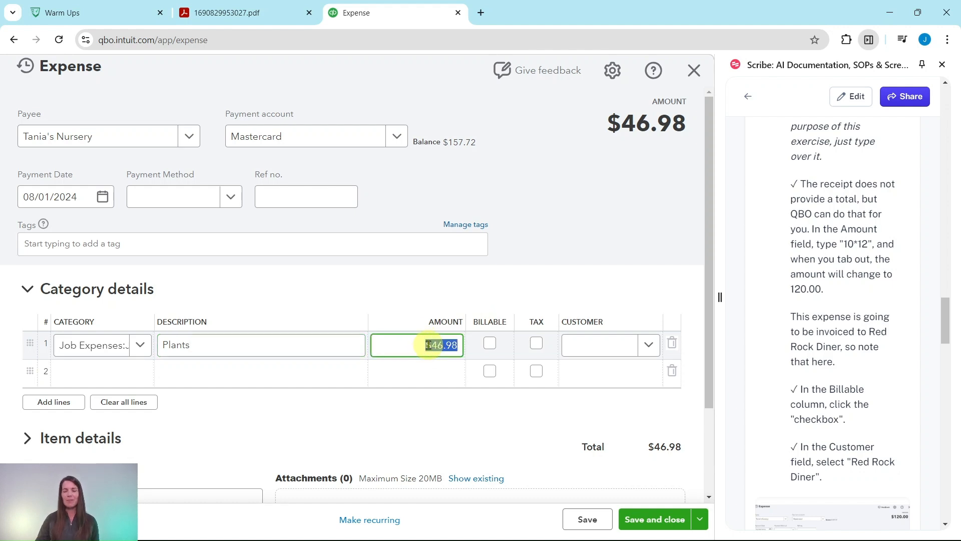
pyautogui.press('BackSpace')
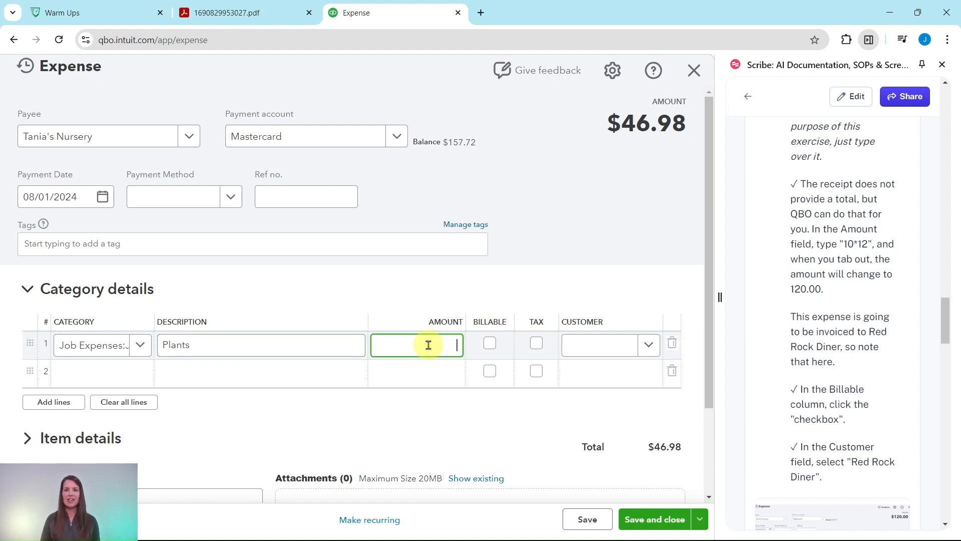
pyautogui.write('10')
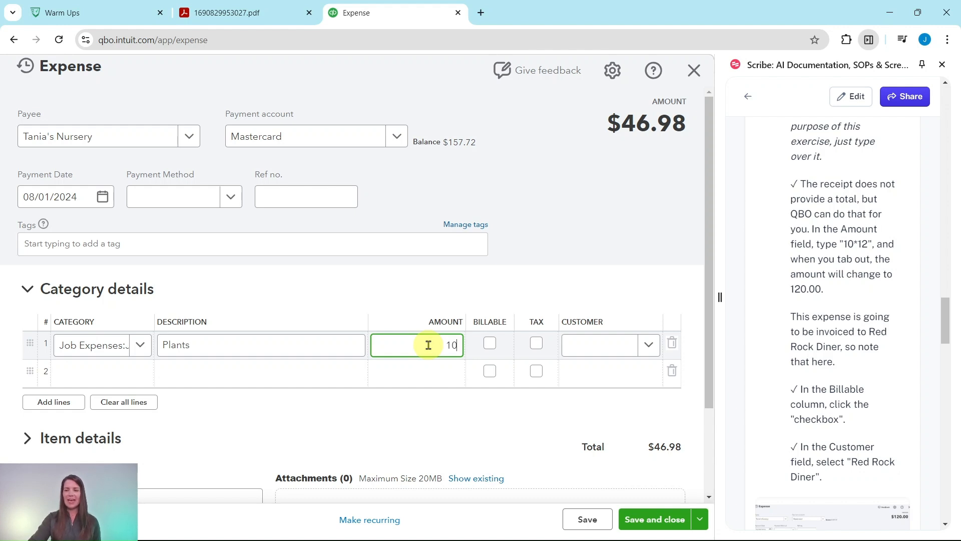
pyautogui.write('*12')
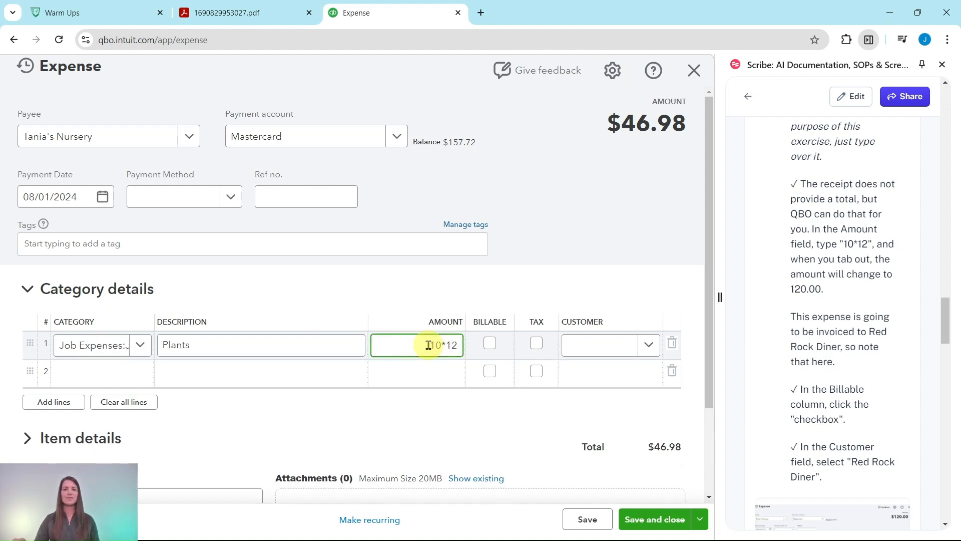
pyautogui.press('Tab')
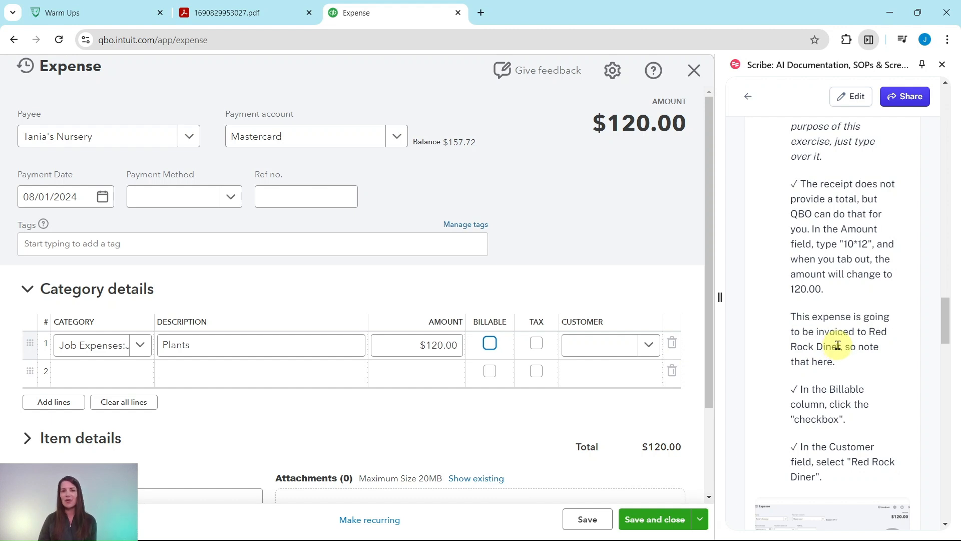
# Mark the Plants line as billable and assign it to the customer Red Rock Diner.
pyautogui.scroll(-3, 834, 343)
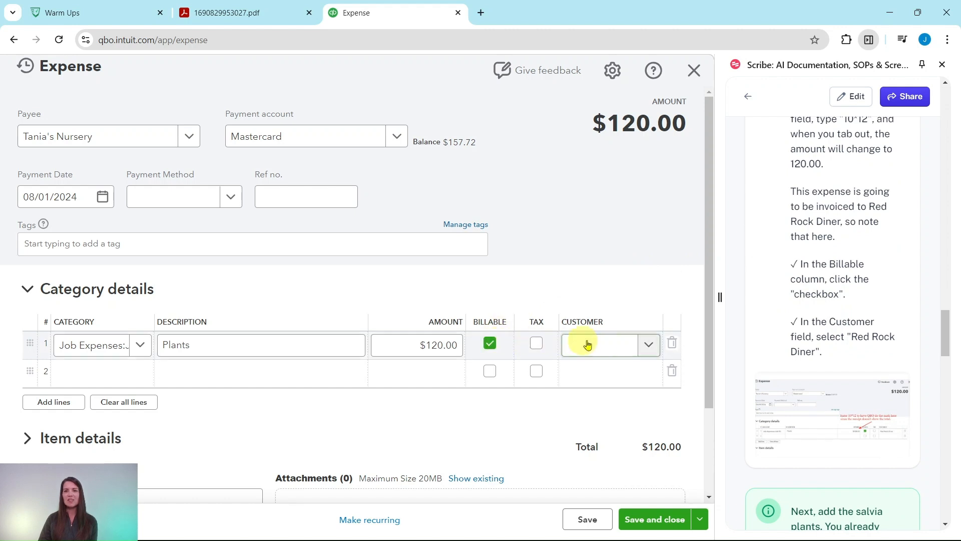
pyautogui.click(651, 349)
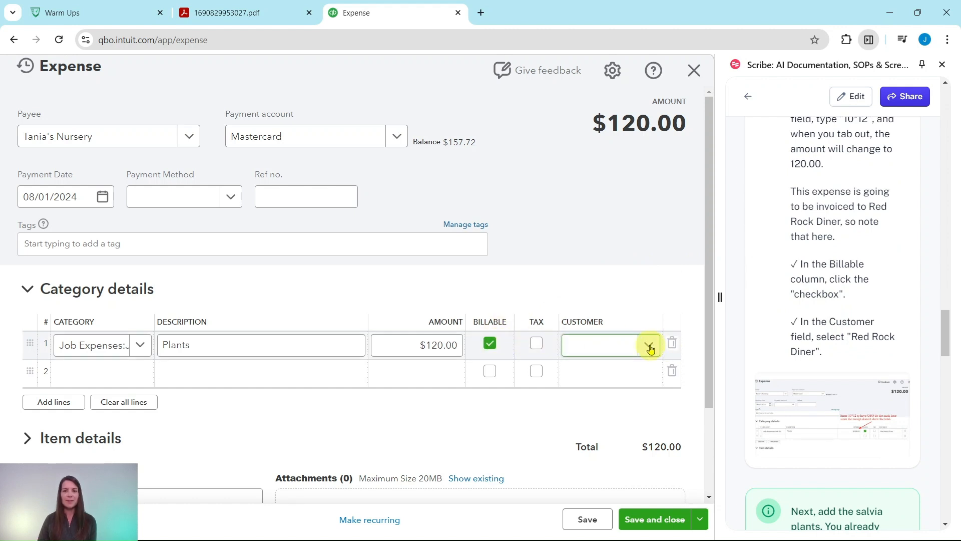
pyautogui.scroll(-7, 545, 281)
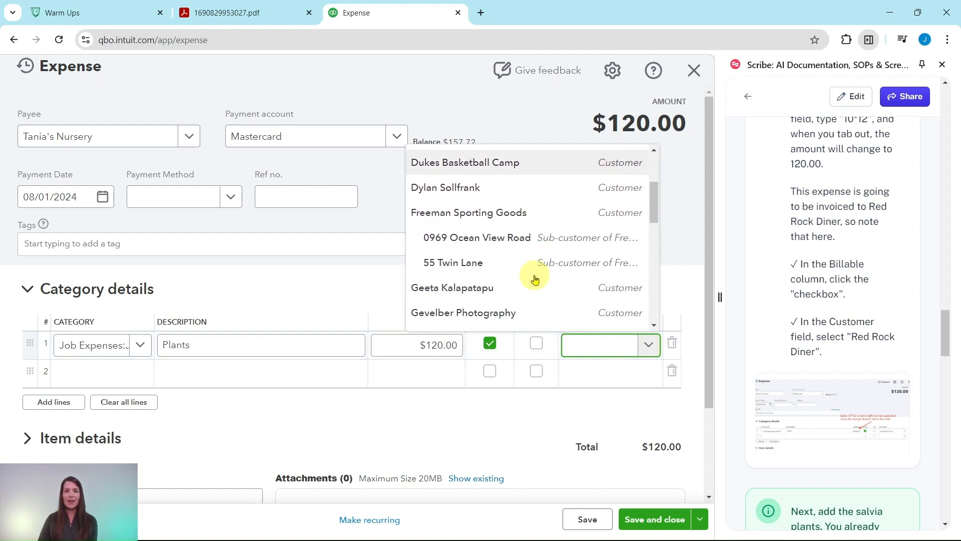
pyautogui.scroll(-1, 535, 276)
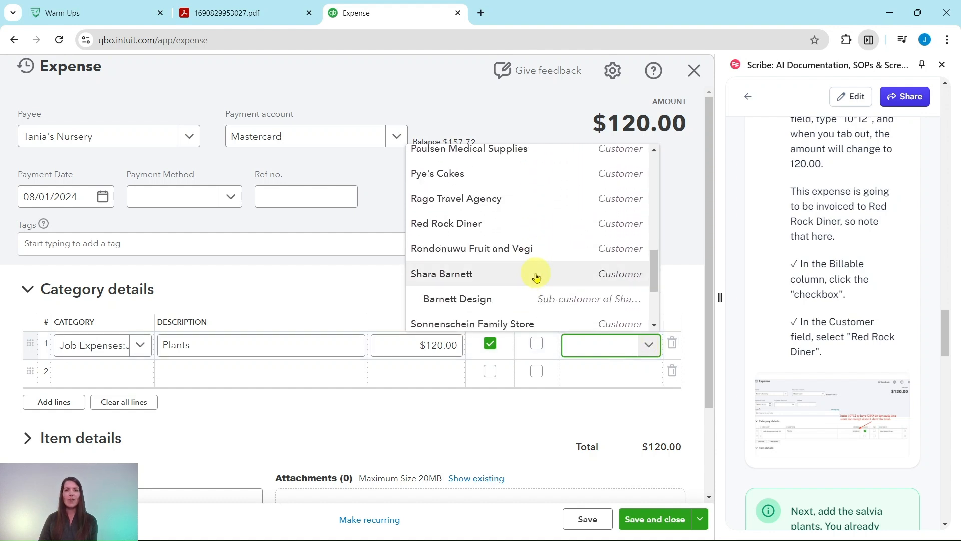
pyautogui.click(447, 230)
# Read the salvia instructions and expand the Item details grid, collapsing and reopening the Category details grid.
pyautogui.scroll(-5, 839, 369)
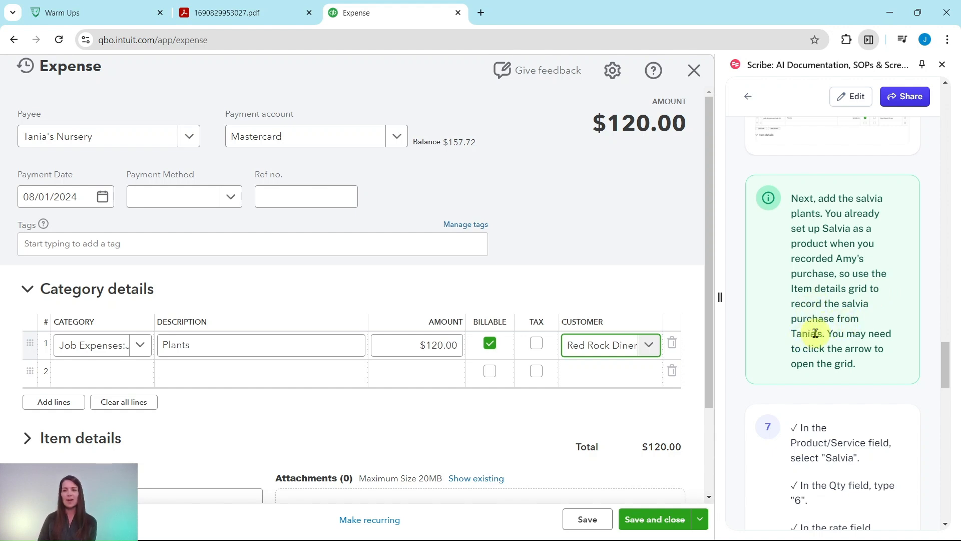
pyautogui.scroll(-5, 820, 323)
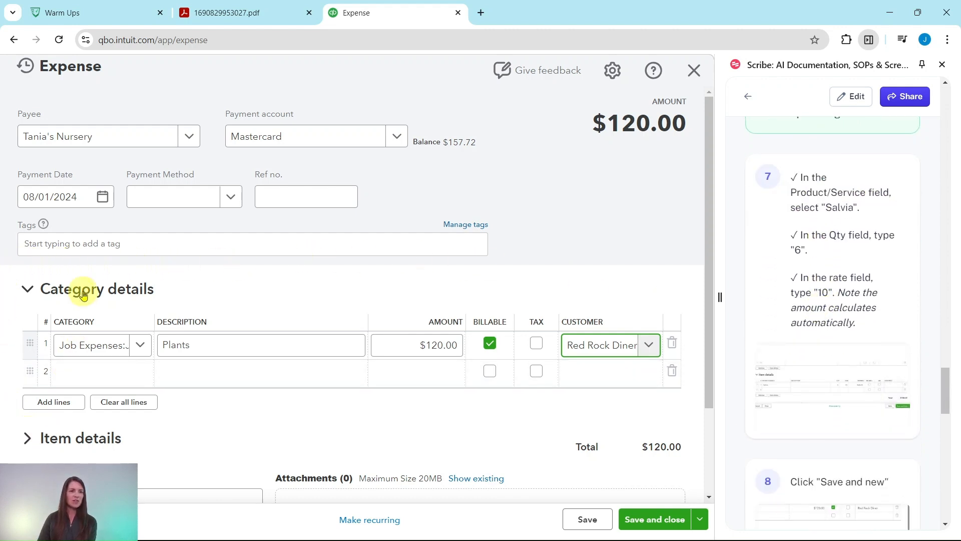
pyautogui.scroll(-3, 225, 347)
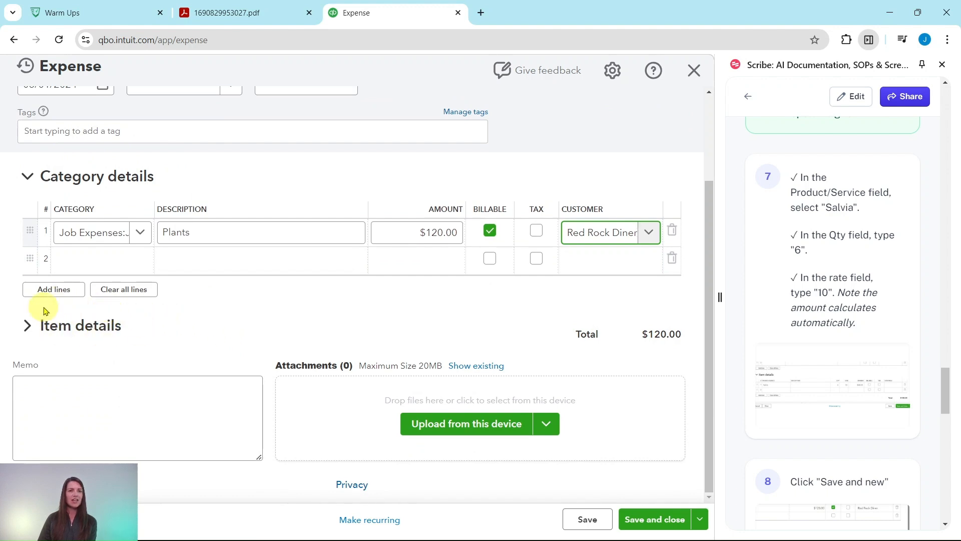
pyautogui.click(29, 325)
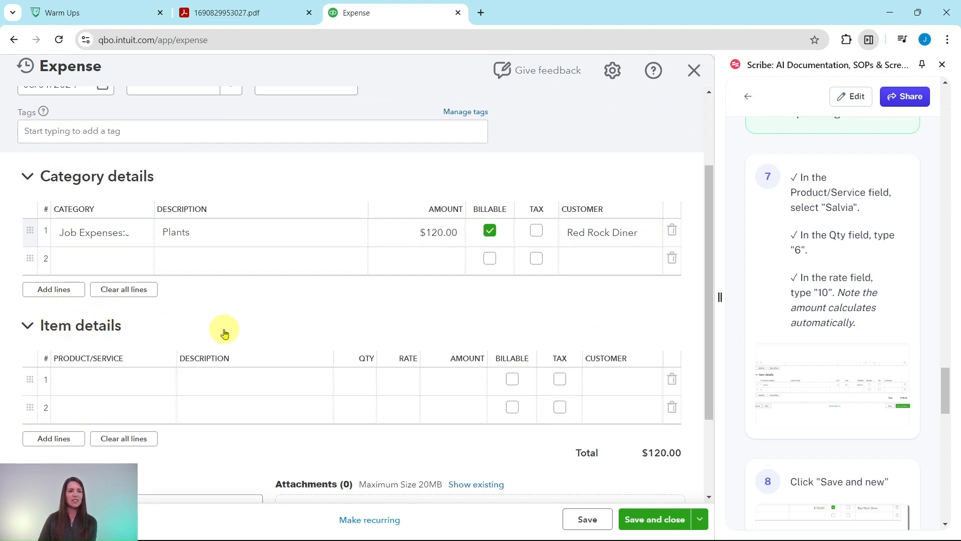
pyautogui.click(28, 176)
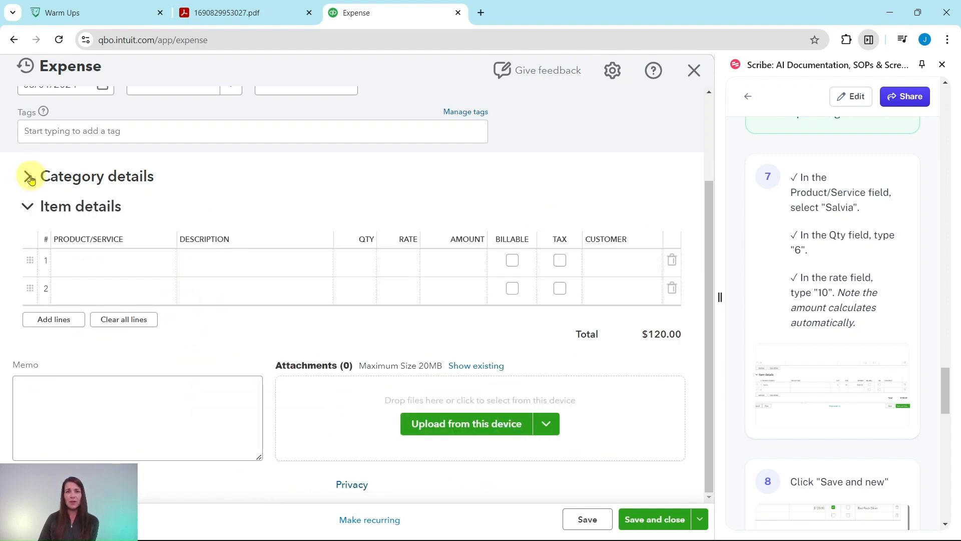
pyautogui.click(29, 177)
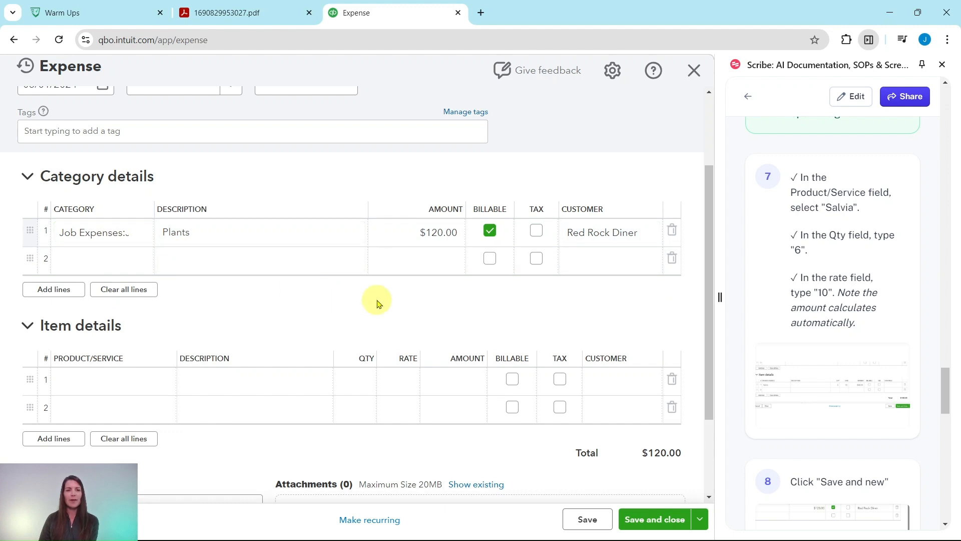
# Search for "salvia" in the first item line and select the existing Salvia product.
pyautogui.scroll(-1, 373, 304)
pyautogui.click(289, 183)
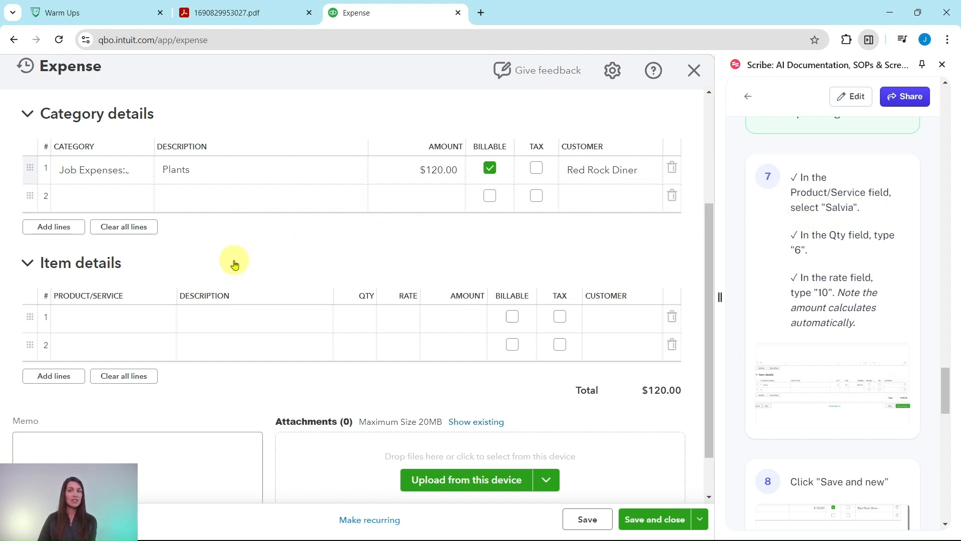
pyautogui.click(107, 321)
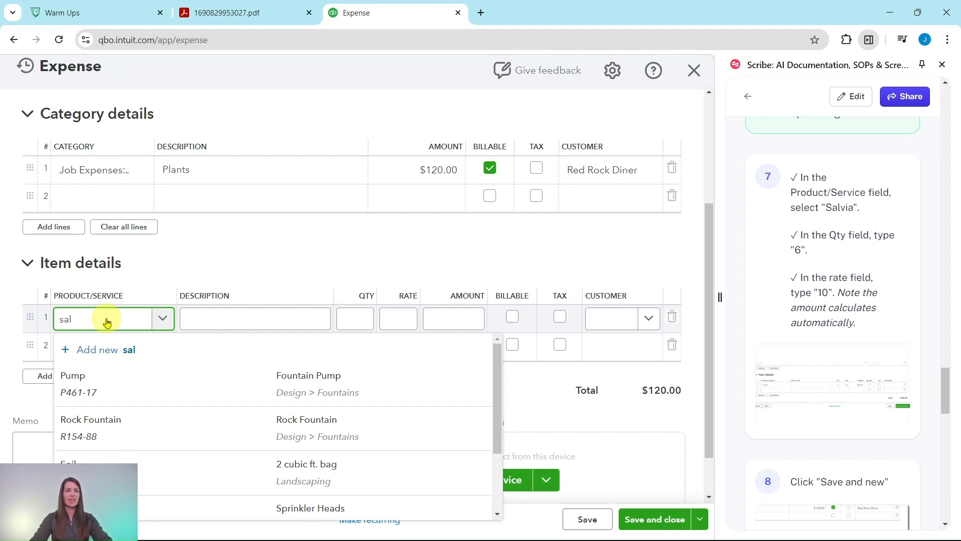
pyautogui.press('BackSpace')
pyautogui.write('ia')
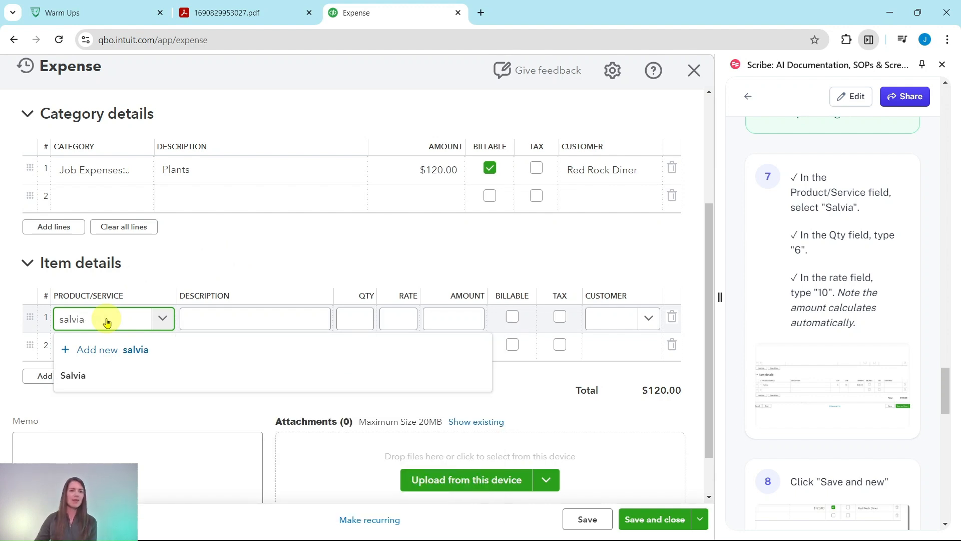
pyautogui.click(79, 380)
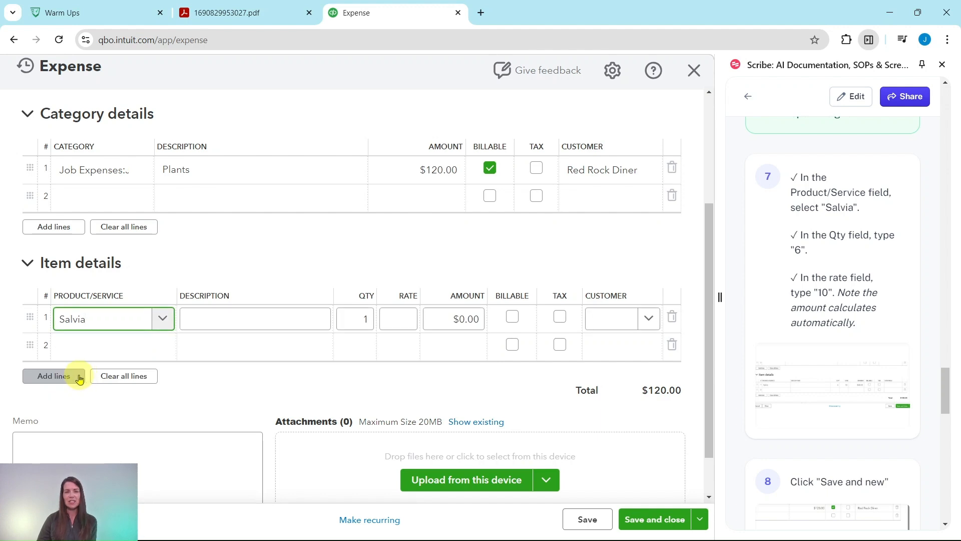
# Check the salvia quantity on the Tania's Nursery receipt and set the Salvia item line's quantity to 6.
pyautogui.click(359, 320)
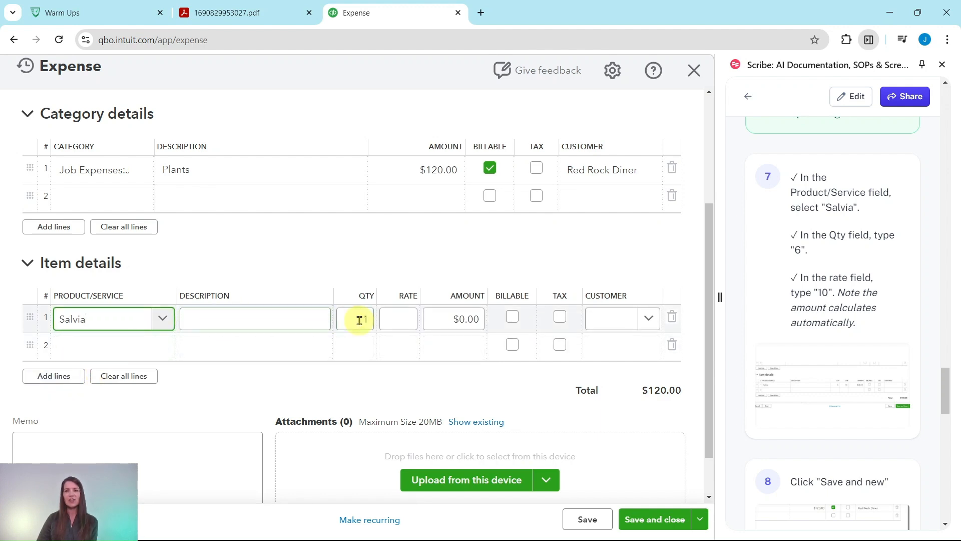
pyautogui.click(223, 12)
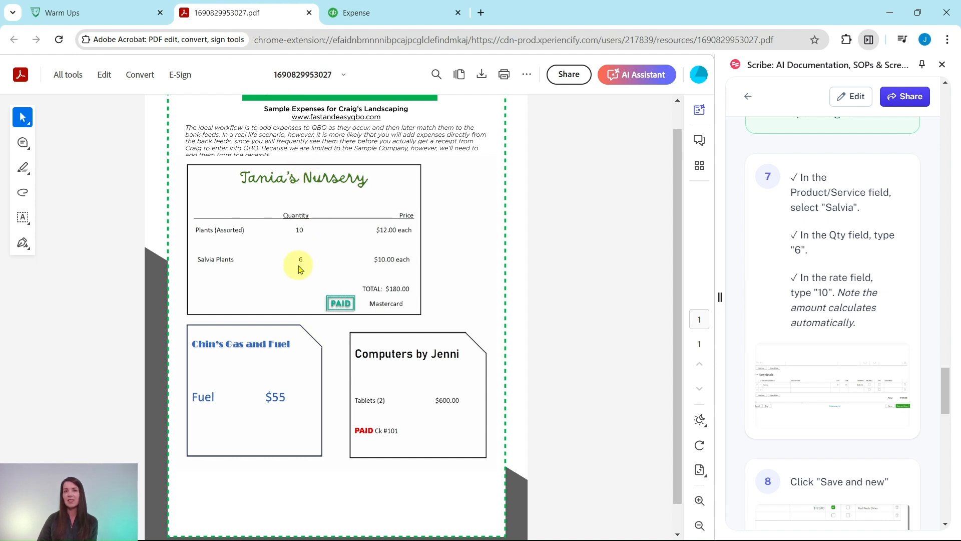
pyautogui.click(353, 13)
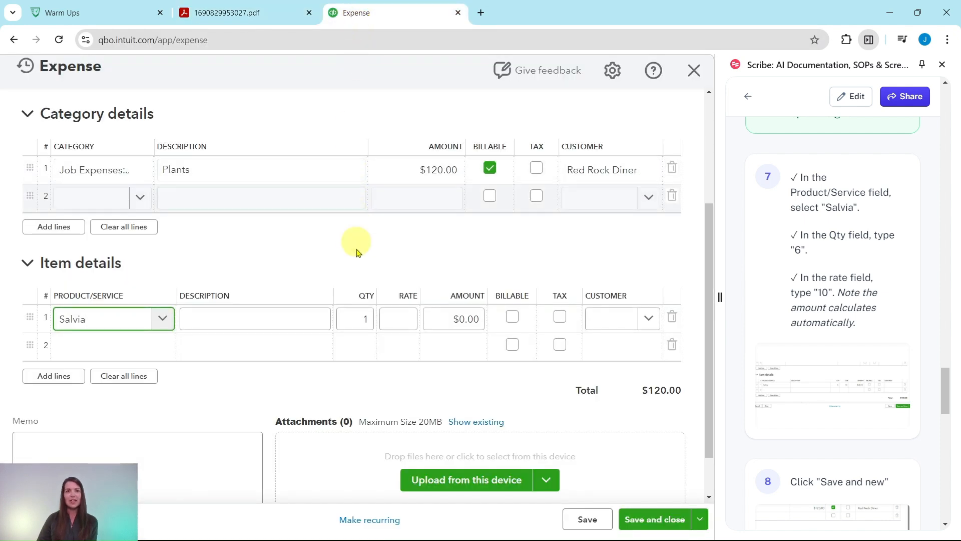
pyautogui.click(363, 320)
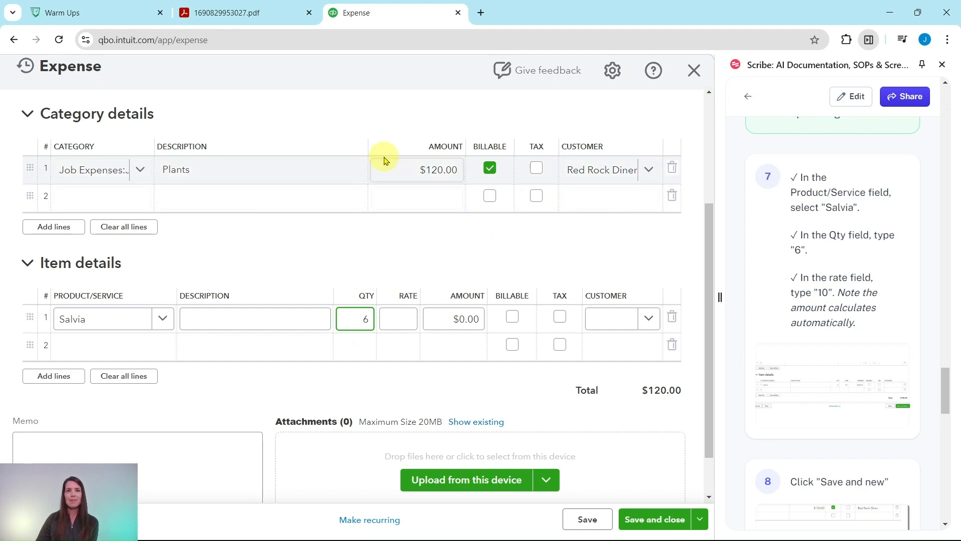
# Check the salvia unit price on the receipt and set the Salvia line's rate to 10.
pyautogui.click(275, 20)
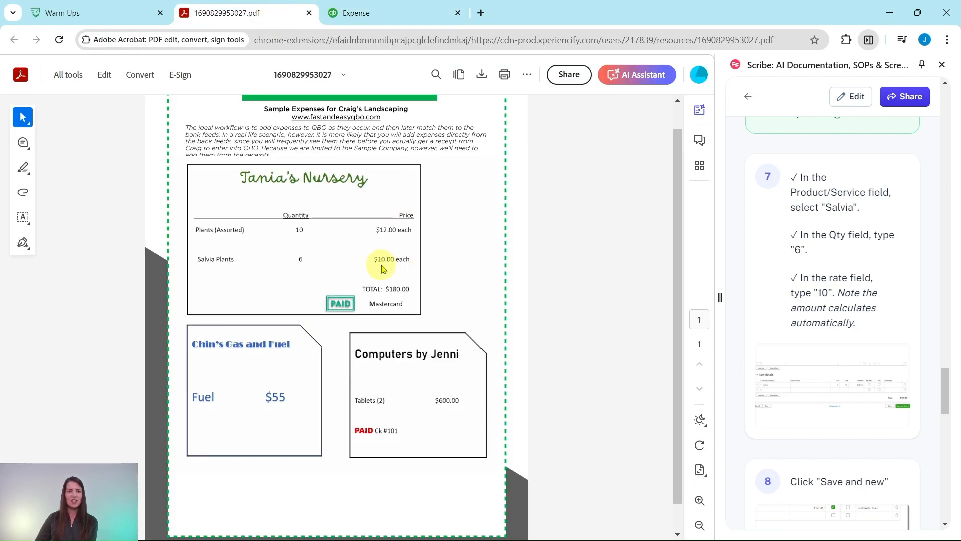
pyautogui.click(356, 14)
pyautogui.click(406, 320)
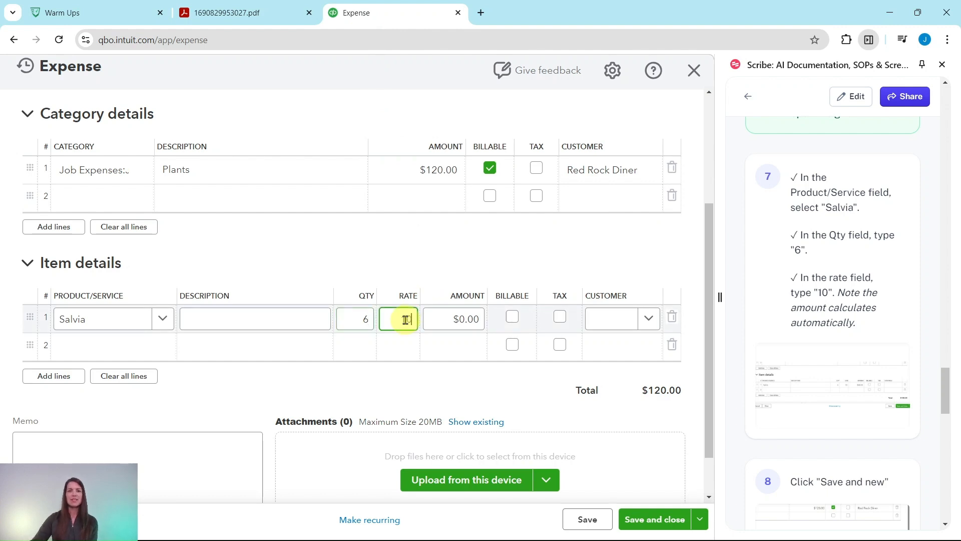
pyautogui.write('10')
pyautogui.press('Tab')
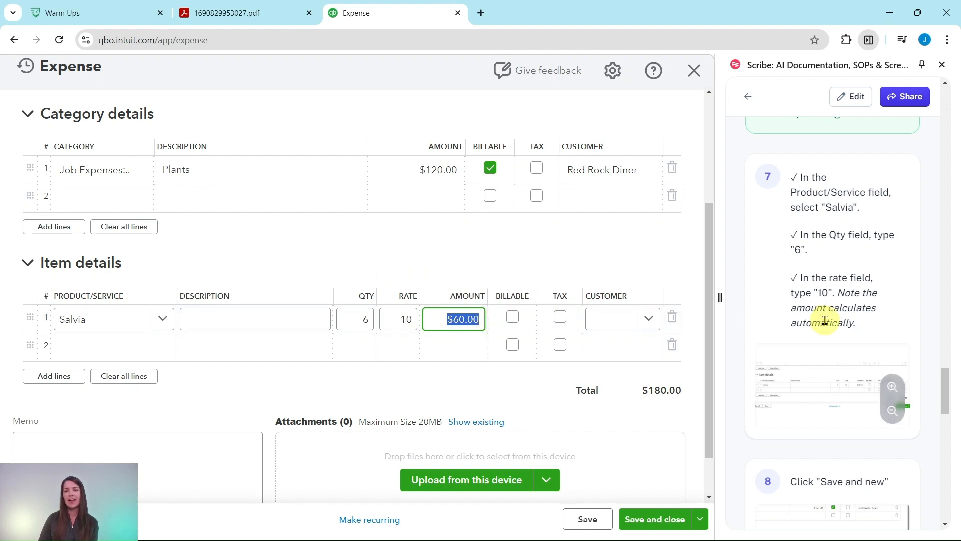
# Compare the expense total with the Tania's Nursery receipt, and save the expense with the option that starts a new one.
pyautogui.scroll(-3, 811, 320)
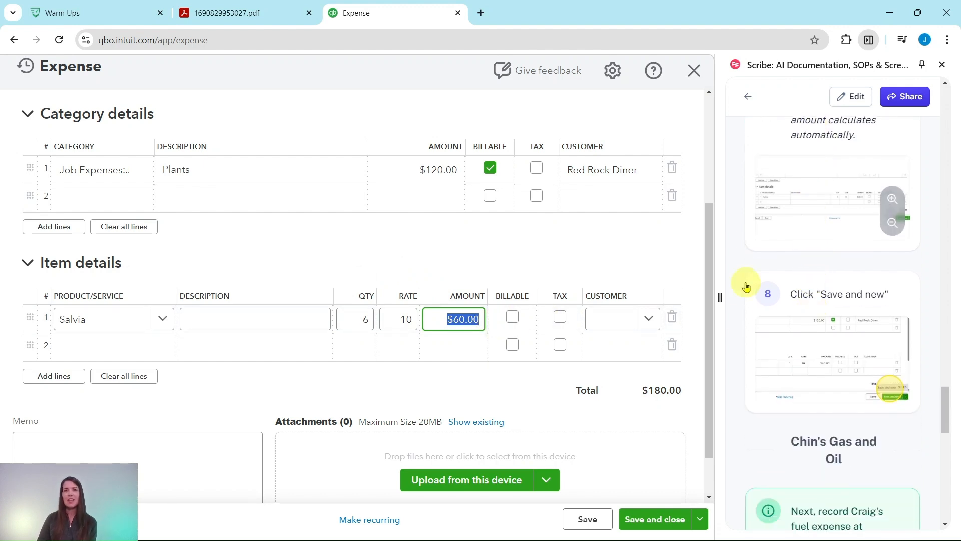
pyautogui.click(251, 12)
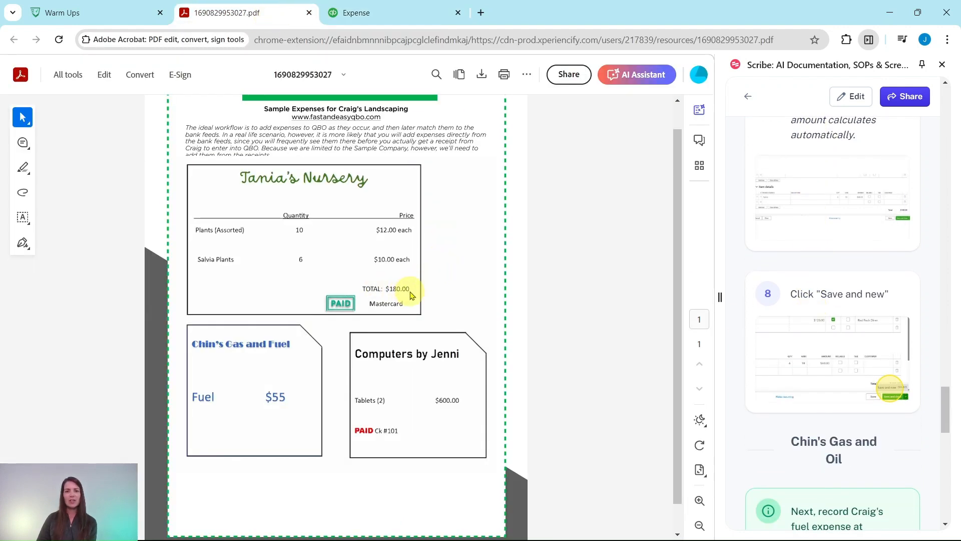
pyautogui.click(385, 14)
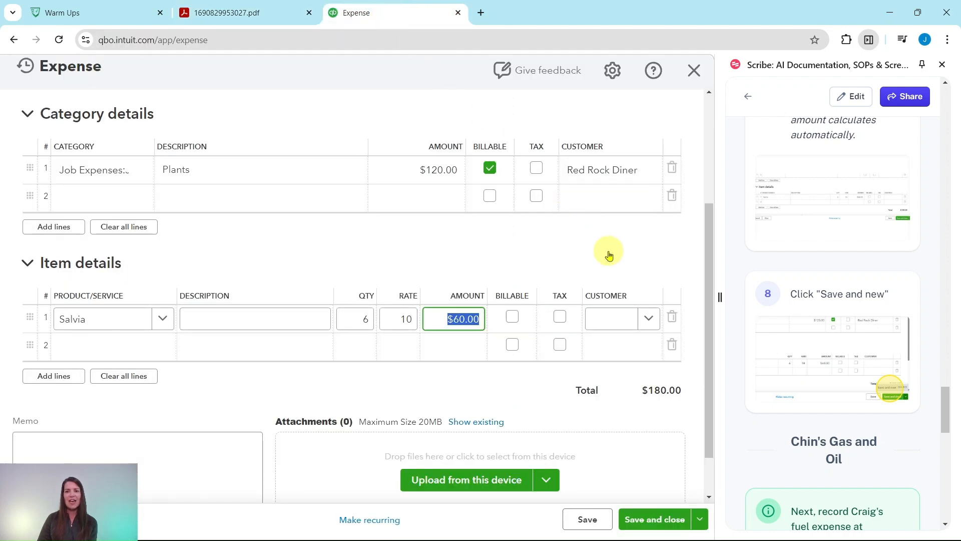
pyautogui.scroll(-1, 623, 262)
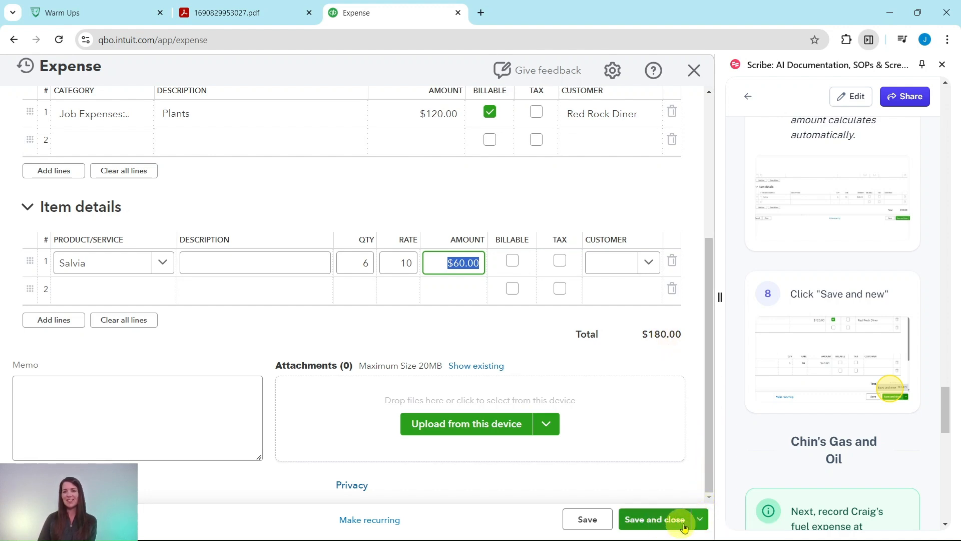
pyautogui.click(700, 524)
pyautogui.click(633, 490)
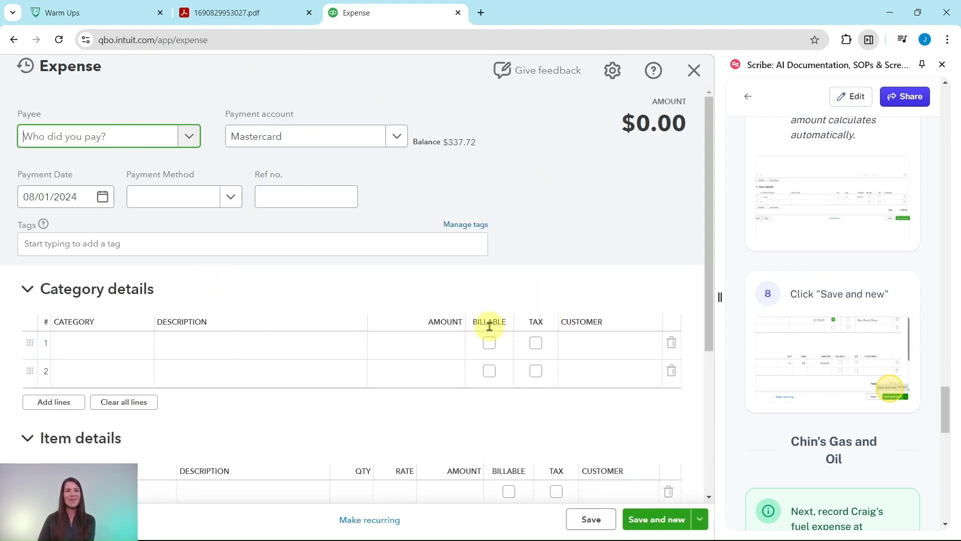
# Review the fuel purchase instructions and receipt, and select Chin's Gas and Oil as the new expense's payee.
pyautogui.scroll(-3, 813, 270)
pyautogui.scroll(-10, 812, 252)
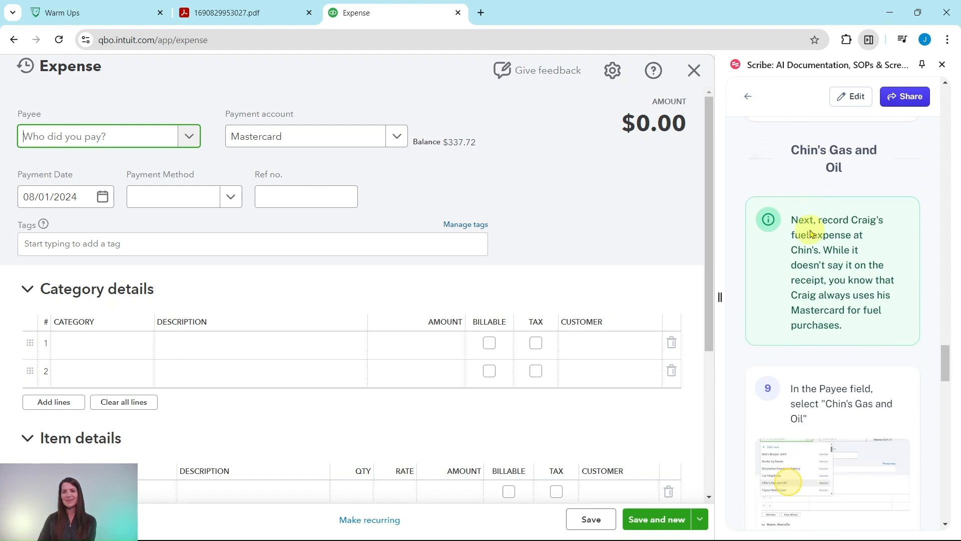
pyautogui.scroll(2, 806, 266)
pyautogui.scroll(5, 805, 266)
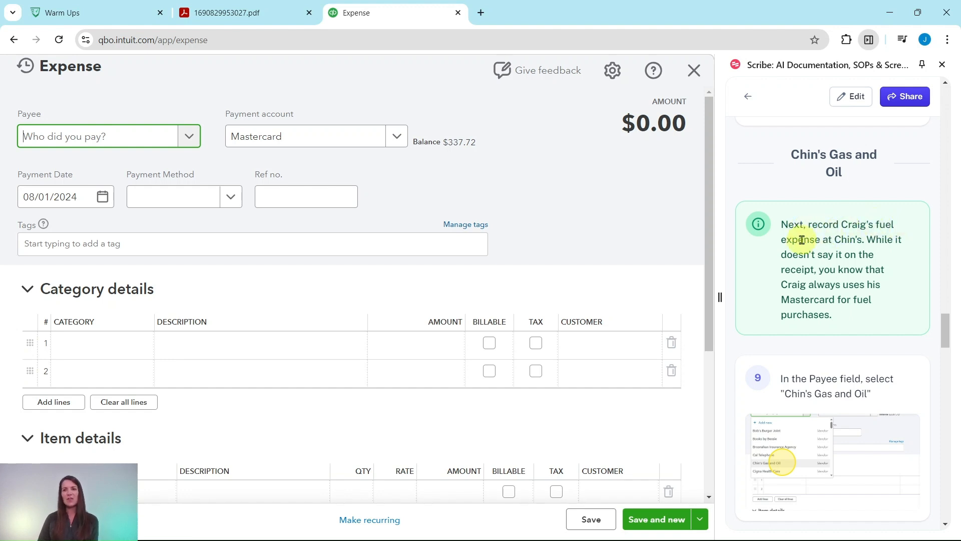
pyautogui.click(225, 12)
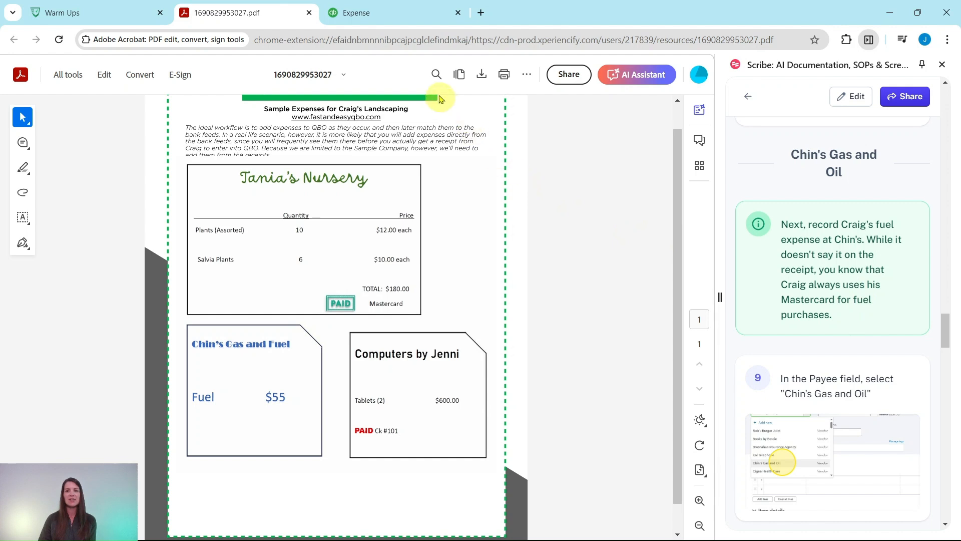
pyautogui.click(391, 24)
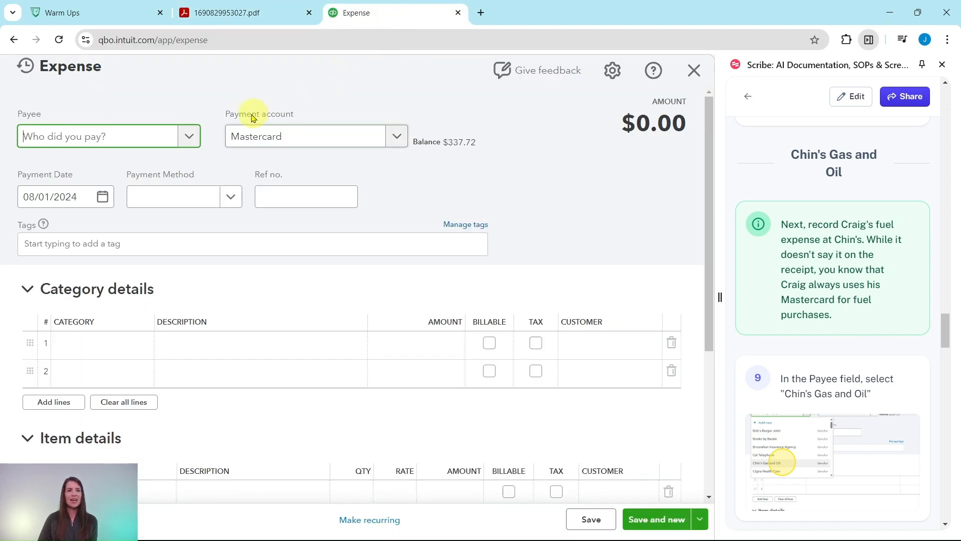
pyautogui.click(186, 137)
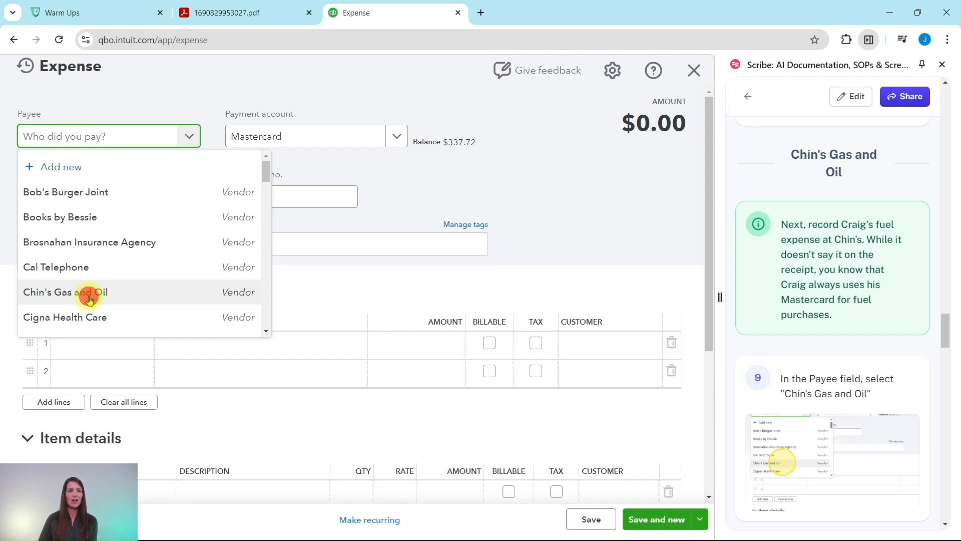
pyautogui.click(89, 295)
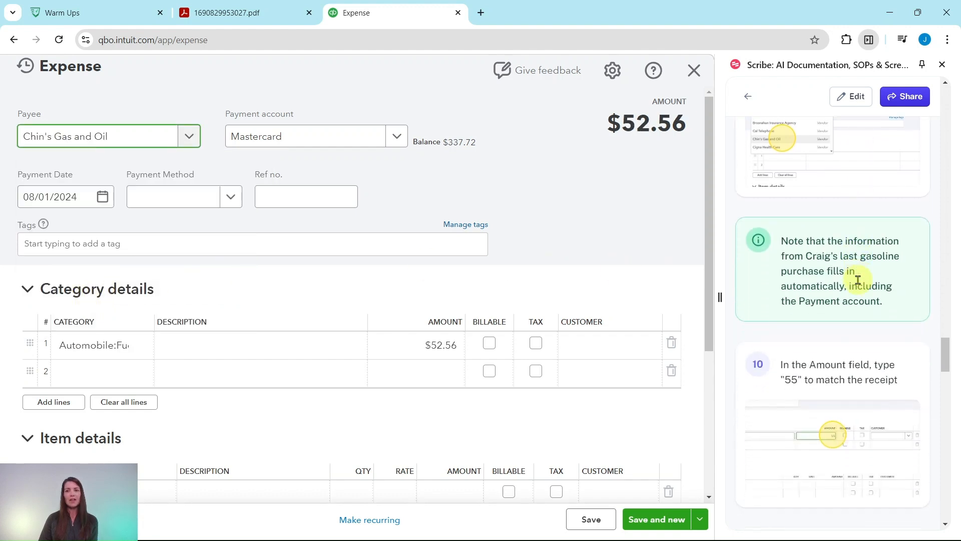
# Check the prefilled Automobile fuel category line against the Chin's receipt and set its amount to 55.
pyautogui.scroll(-1, 857, 280)
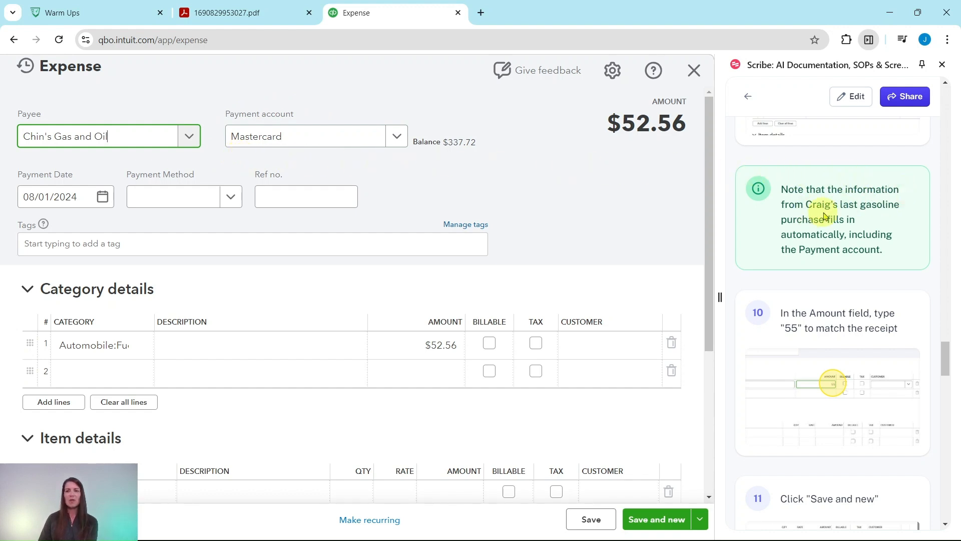
pyautogui.click(124, 343)
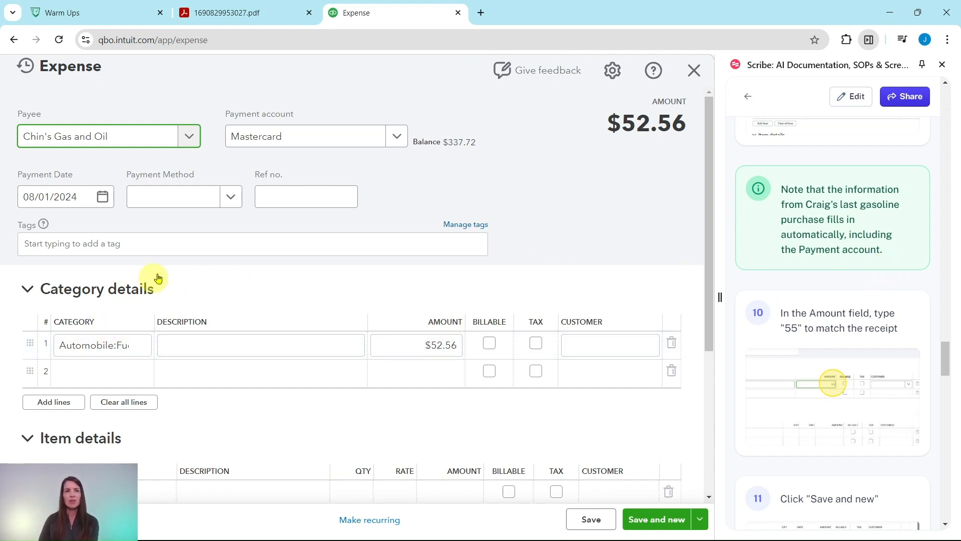
pyautogui.scroll(-2, 851, 295)
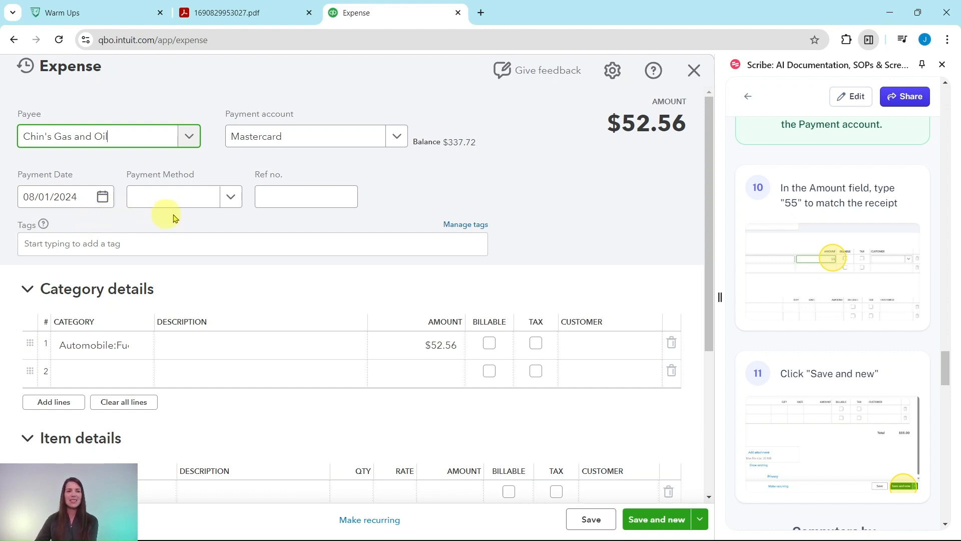
pyautogui.scroll(-1, 325, 231)
pyautogui.click(78, 274)
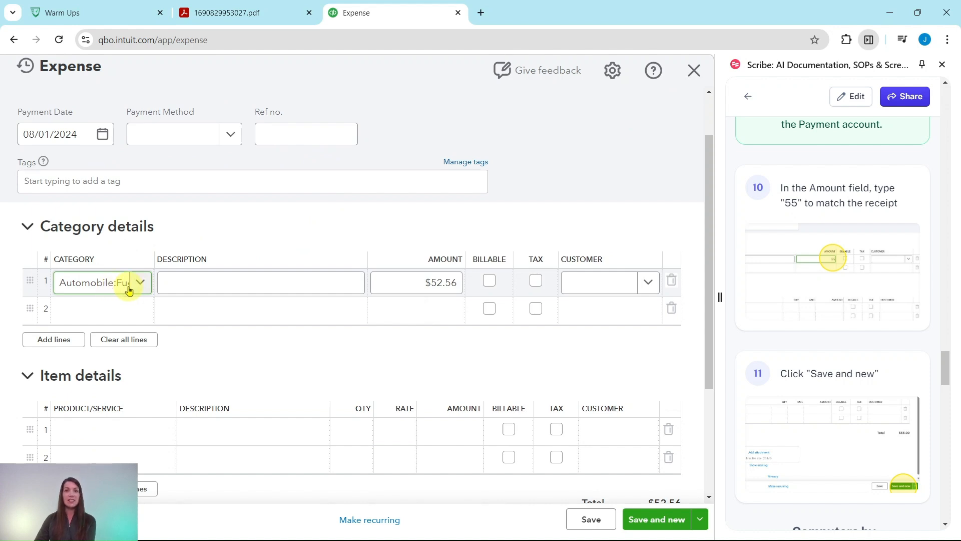
pyautogui.click(178, 282)
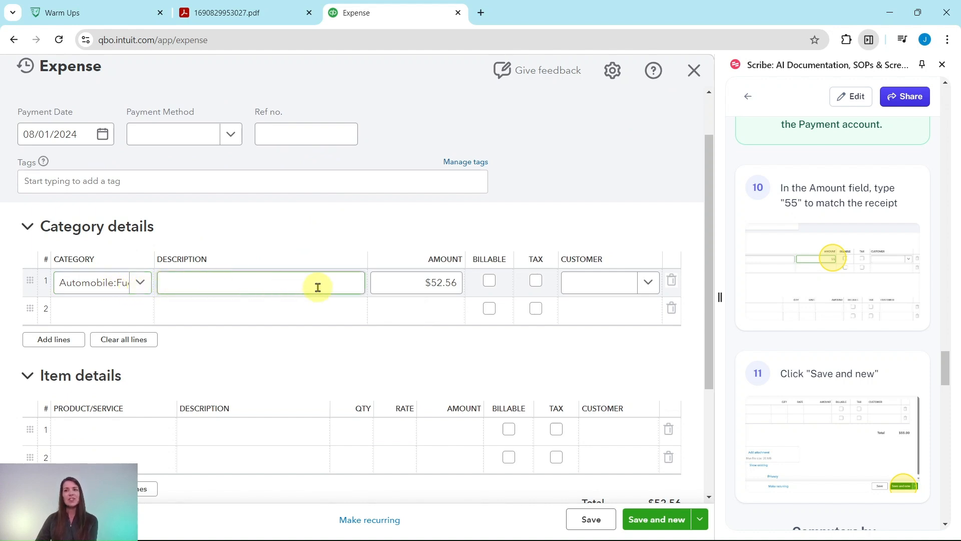
pyautogui.click(256, 14)
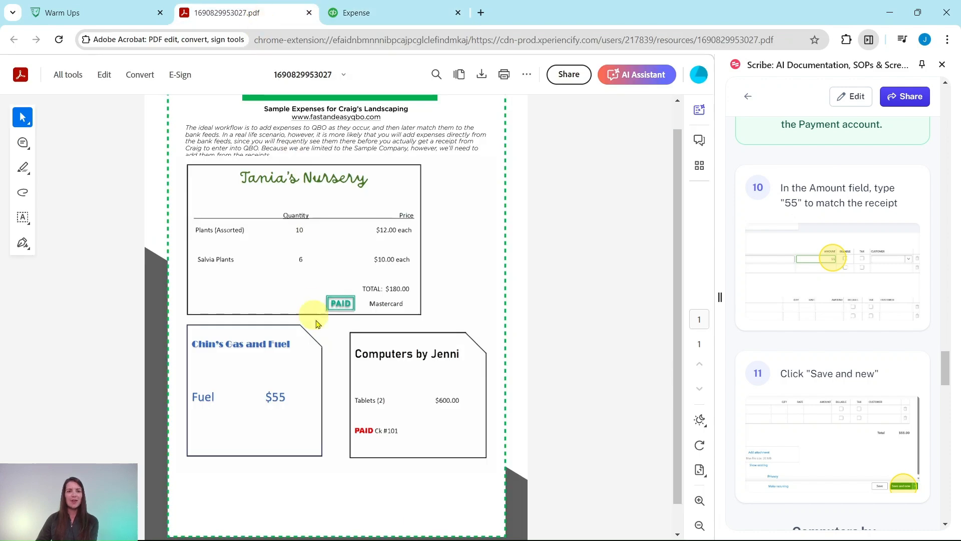
pyautogui.click(376, 21)
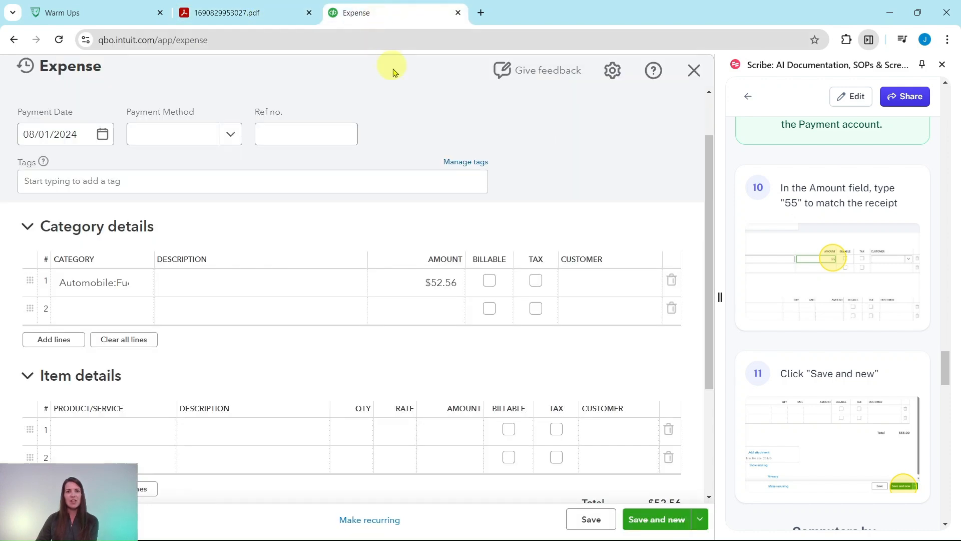
pyautogui.click(438, 281)
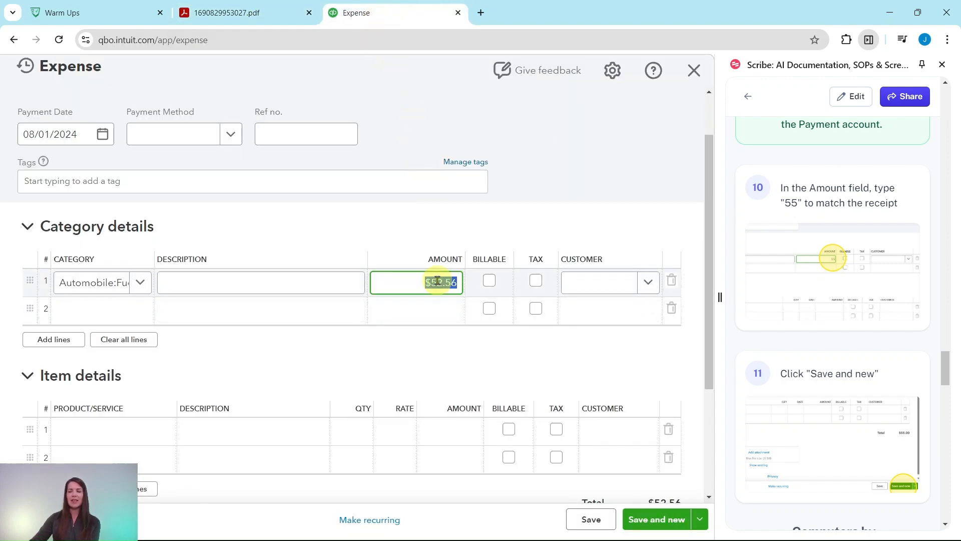
pyautogui.write('55')
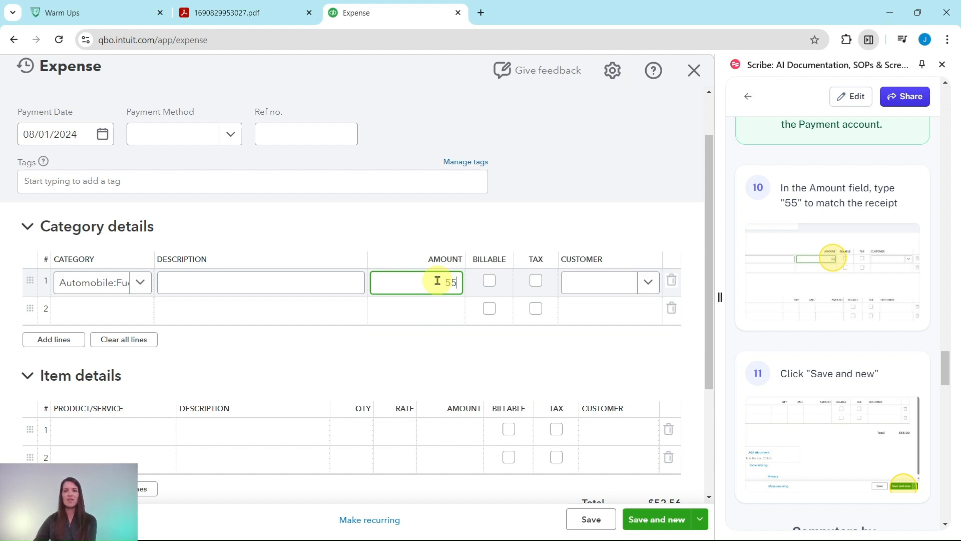
pyautogui.press('Tab')
# Save the Chin's Gas and Oil expense and start another blank expense.
pyautogui.scroll(-3, 661, 330)
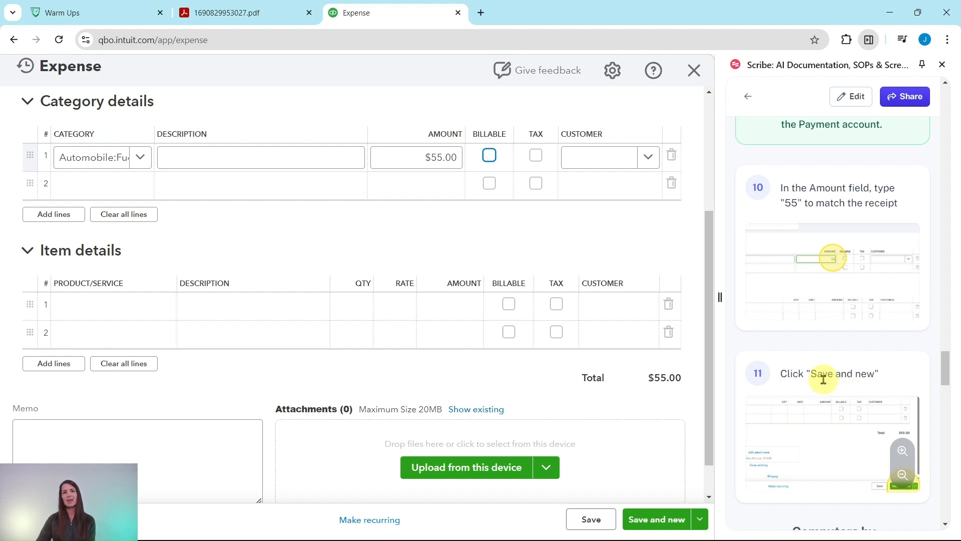
pyautogui.scroll(-3, 826, 396)
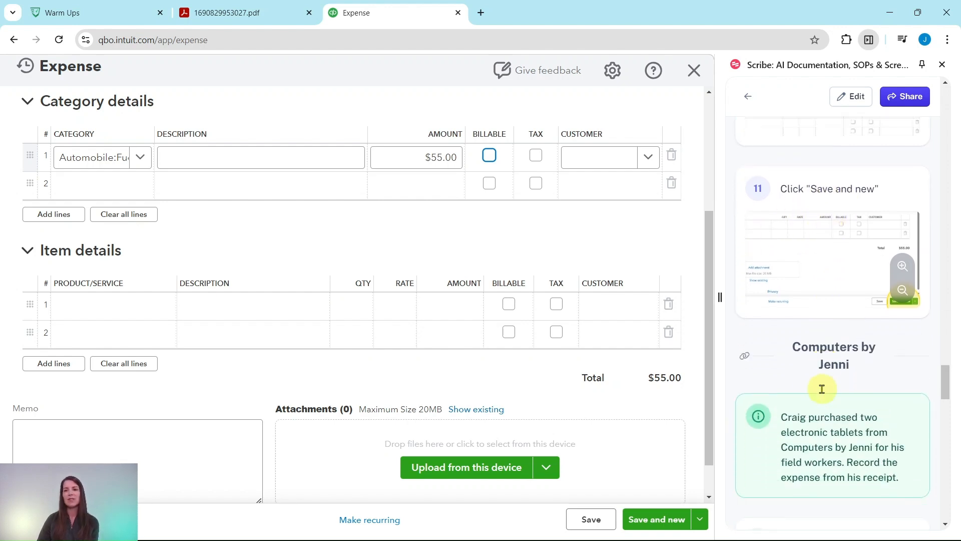
pyautogui.click(656, 523)
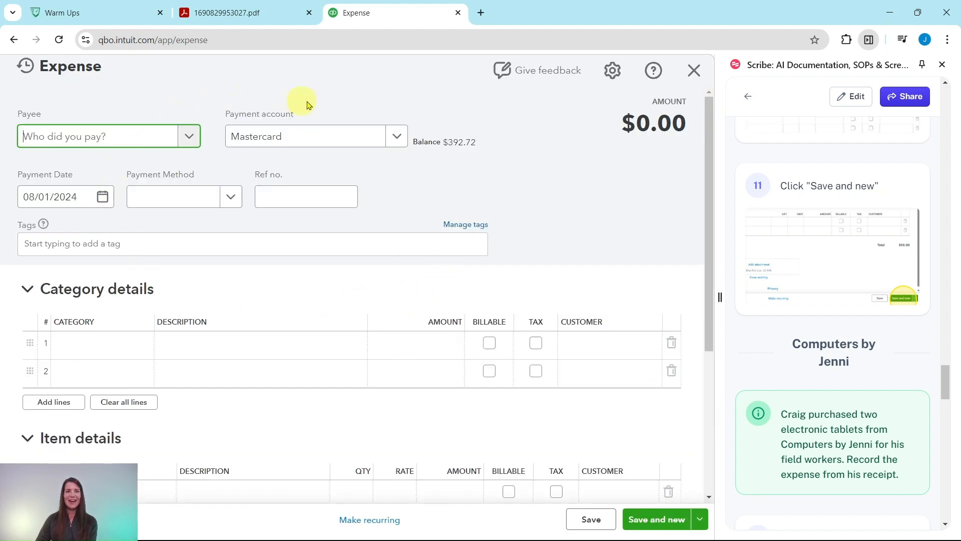
# Review the tablet purchase instructions and the Computers by Jenni receipt, and select Computers by Jenni as the expense's payee.
pyautogui.scroll(-4, 821, 353)
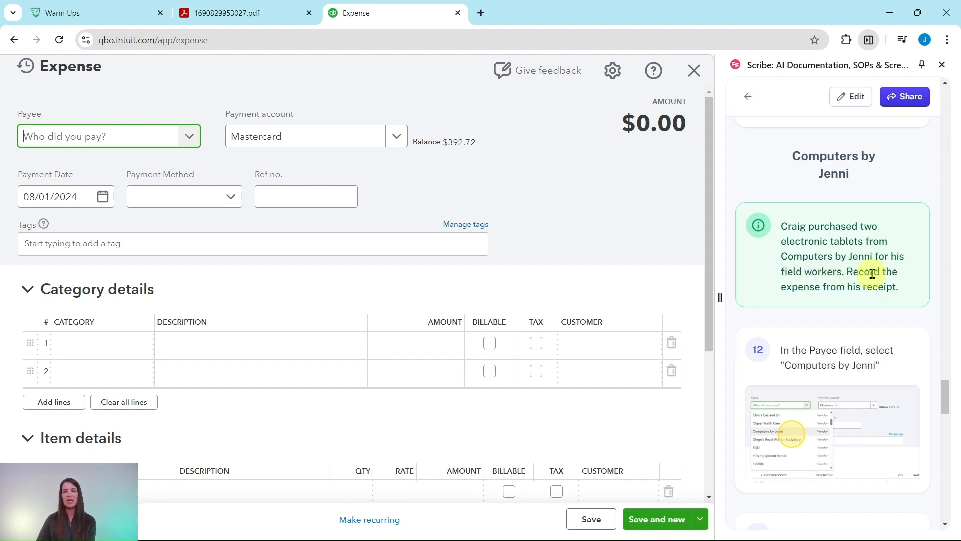
pyautogui.scroll(-4, 818, 291)
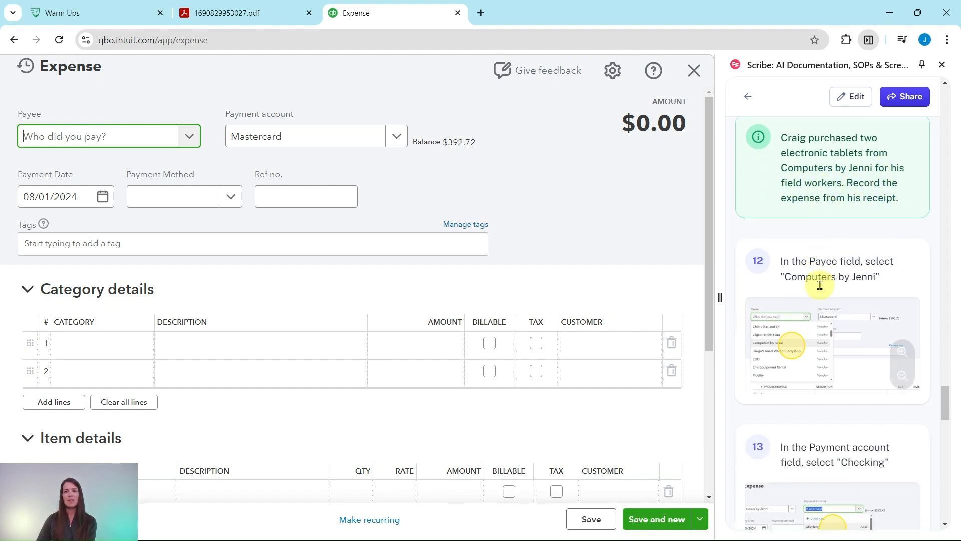
pyautogui.click(249, 6)
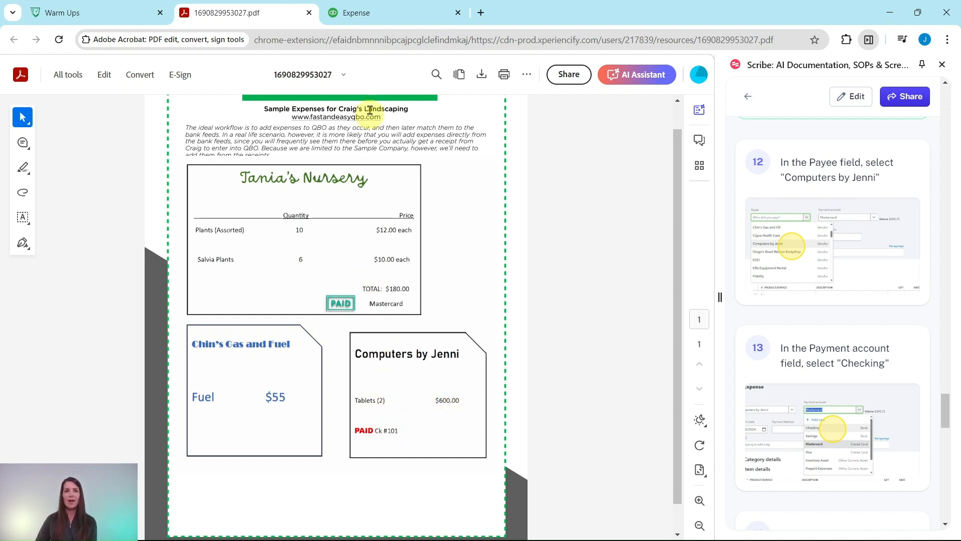
pyautogui.click(367, 17)
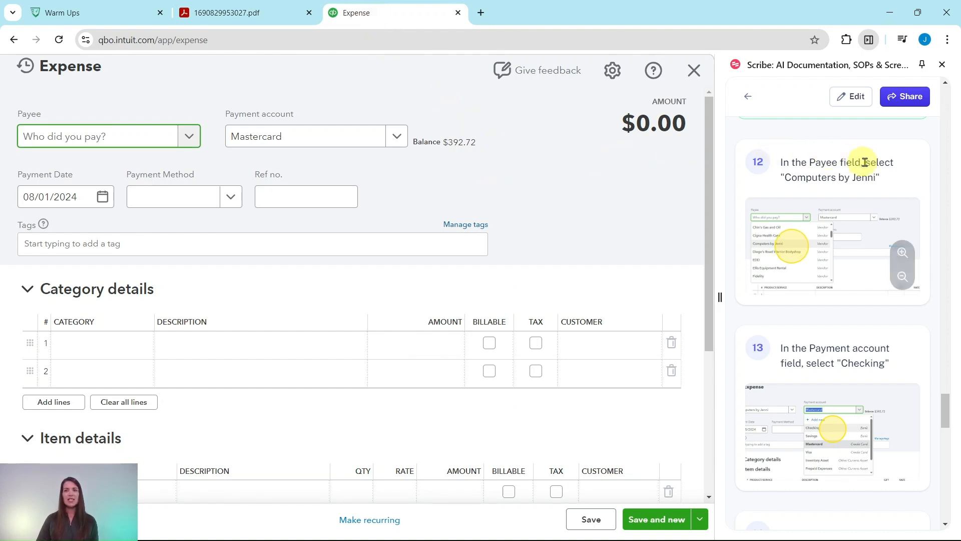
pyautogui.click(188, 138)
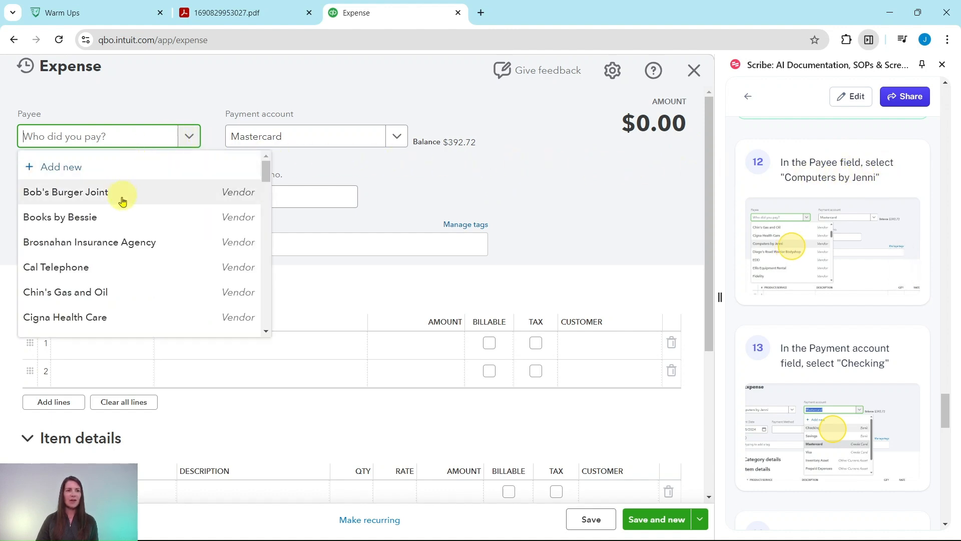
pyautogui.scroll(-1, 125, 216)
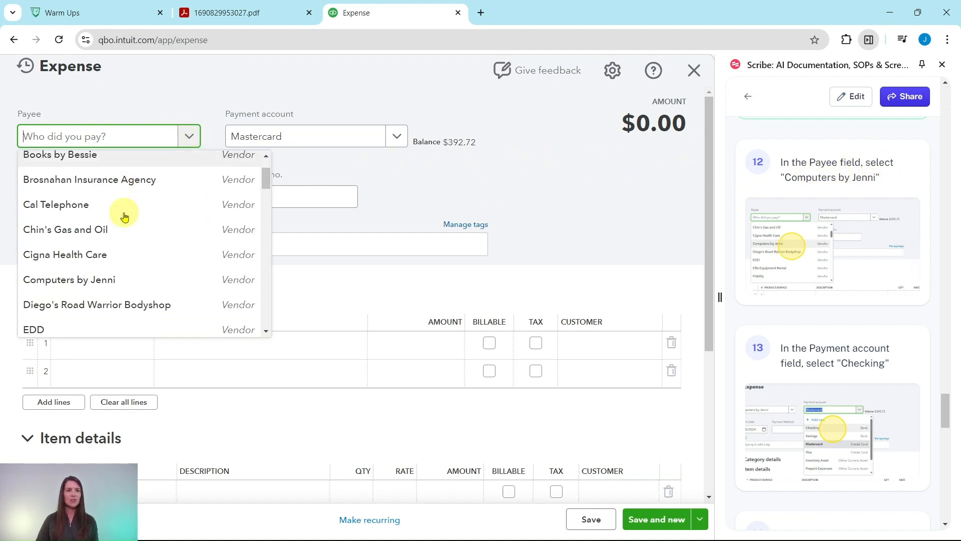
pyautogui.click(90, 287)
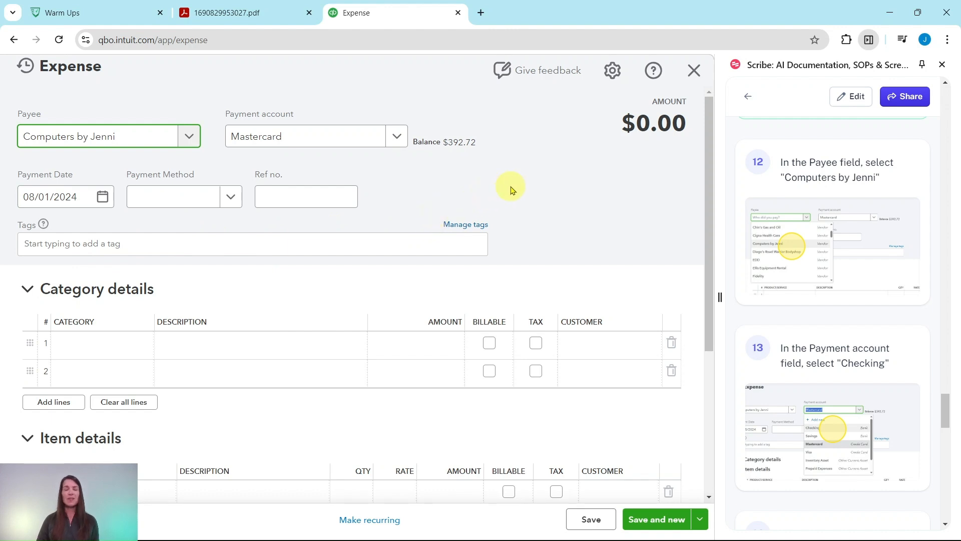
# Set the expense's payment account to Checking and its payment method to Check.
pyautogui.click(401, 139)
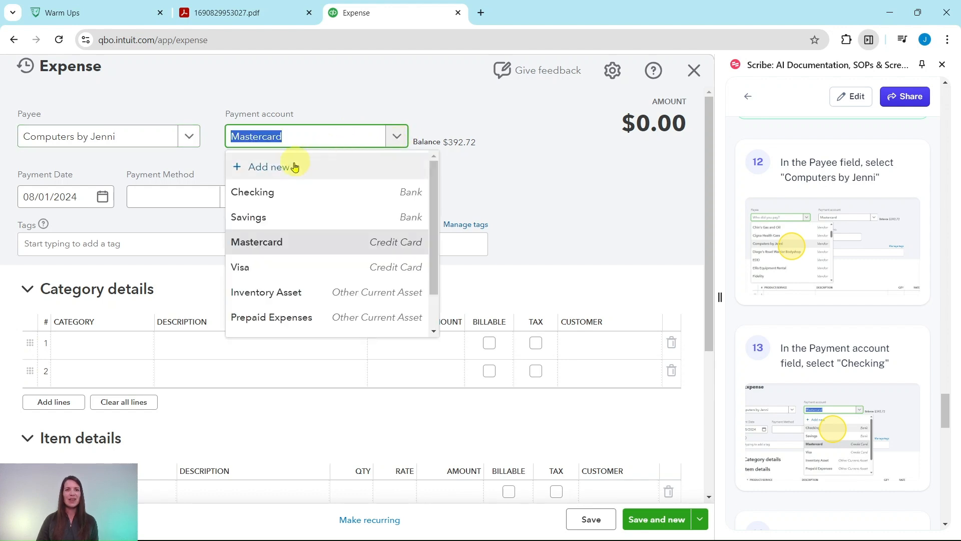
pyautogui.click(251, 195)
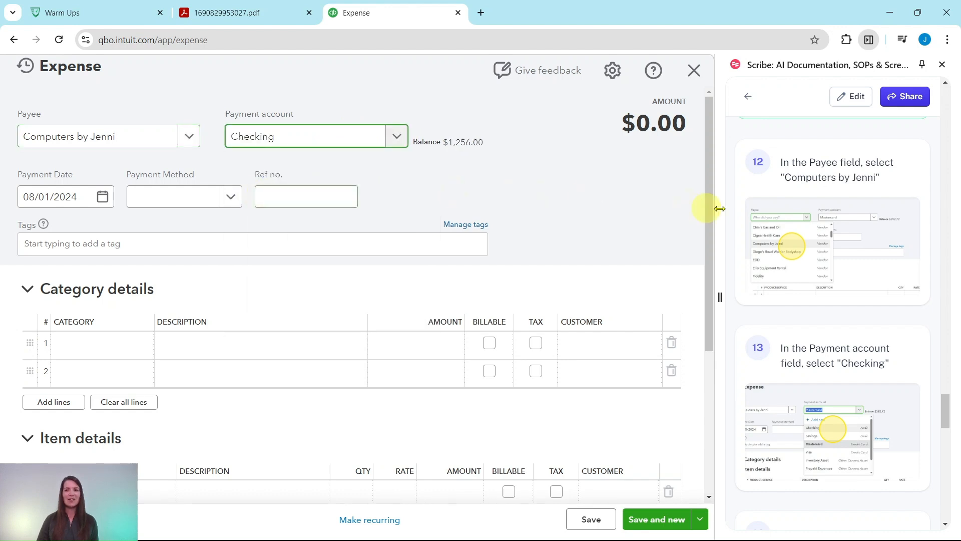
pyautogui.scroll(-5, 819, 205)
pyautogui.scroll(-3, 819, 206)
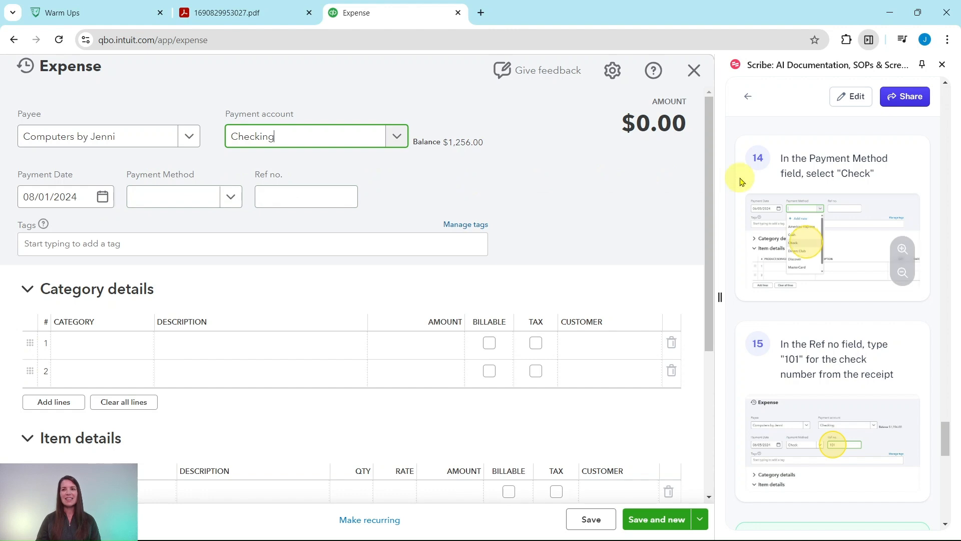
pyautogui.click(231, 196)
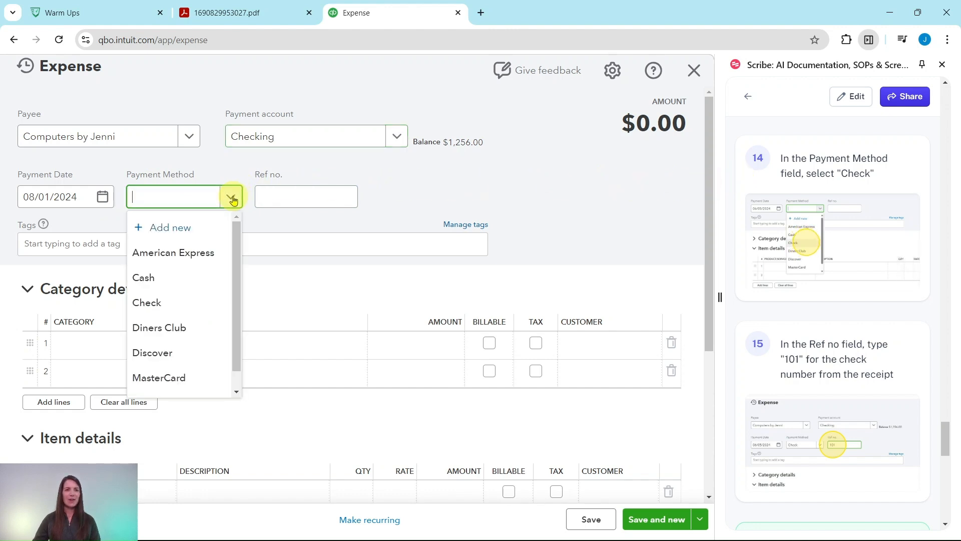
pyautogui.click(157, 302)
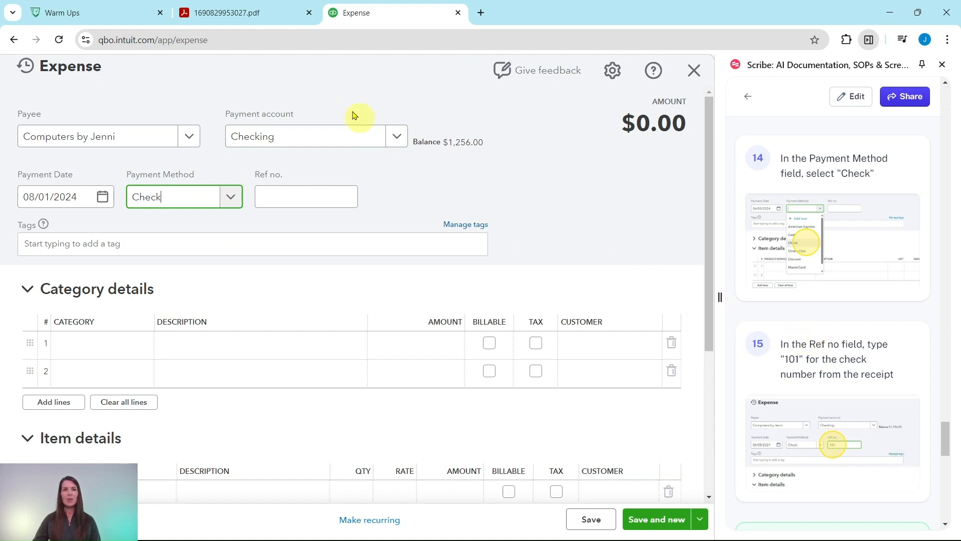
# Look up the check number on the Computers by Jenni receipt and enter 101 as the expense's reference number.
pyautogui.click(249, 19)
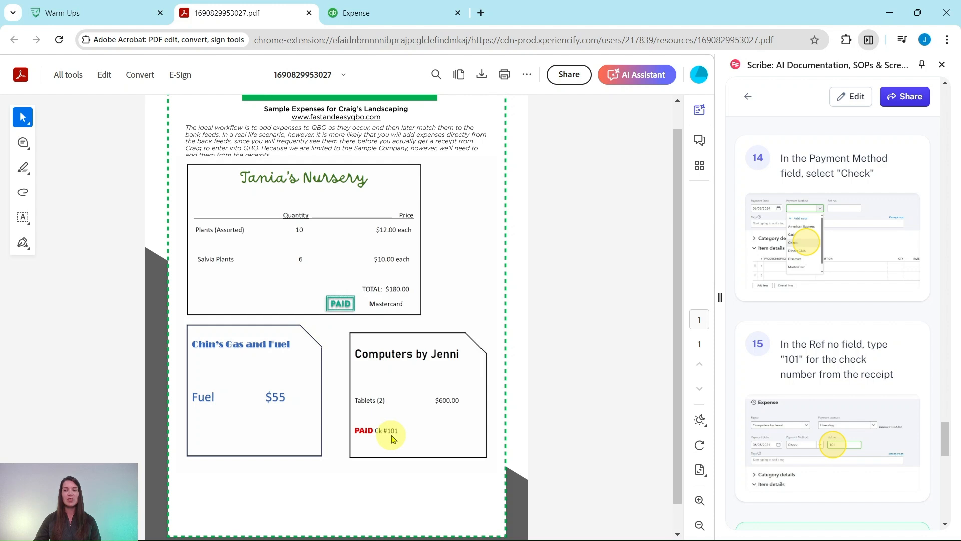
pyautogui.click(365, 13)
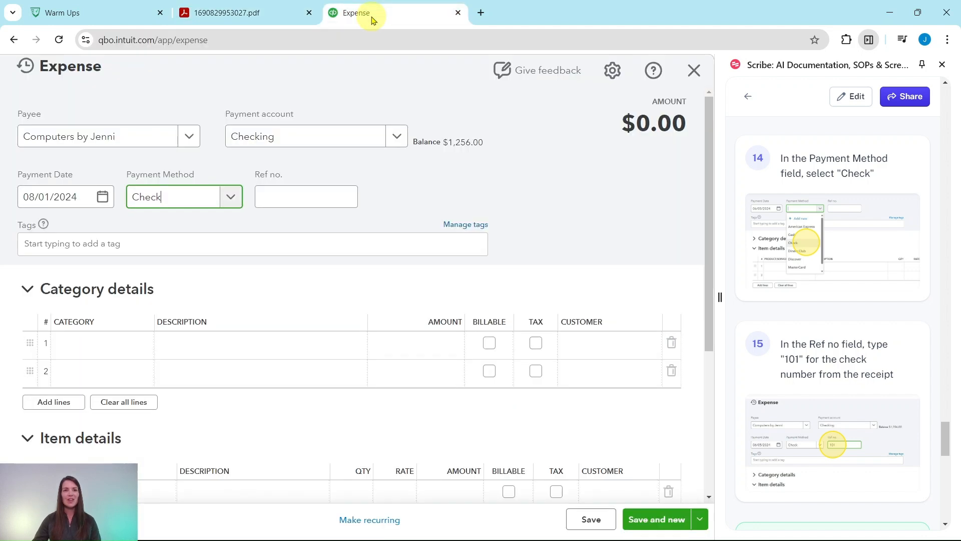
pyautogui.click(293, 197)
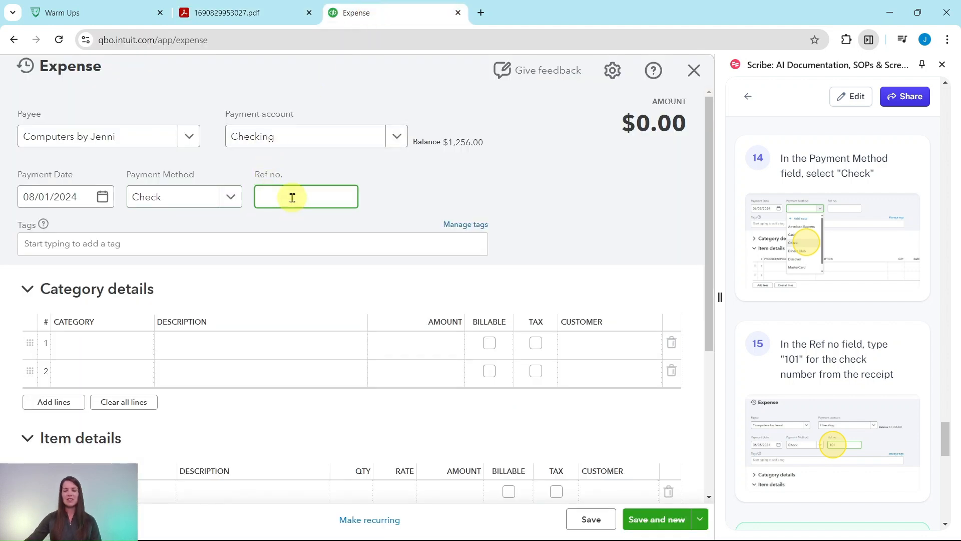
pyautogui.write('101')
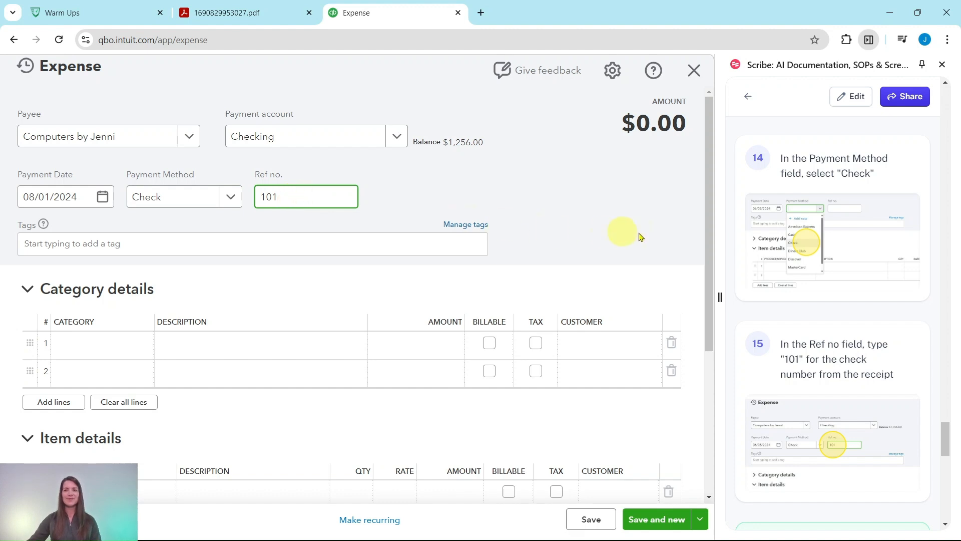
# Fill the first category line with the Purchases category and the description "Tablets", following the exercise instructions.
pyautogui.scroll(-7, 821, 235)
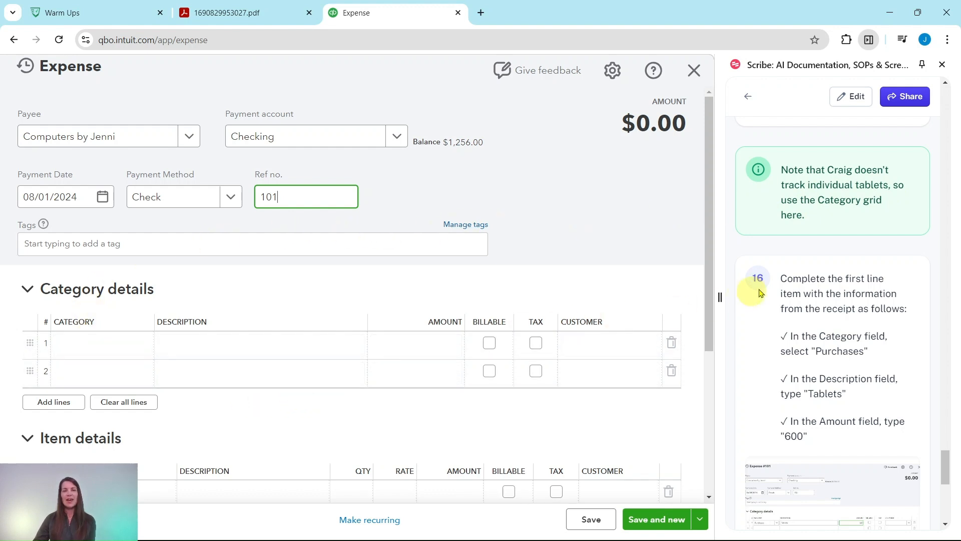
pyautogui.scroll(-3, 836, 273)
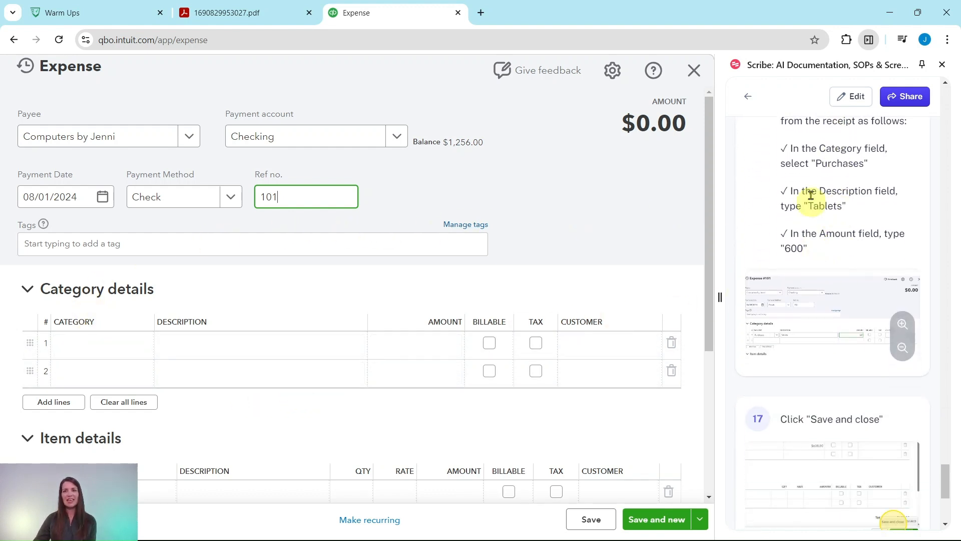
pyautogui.scroll(-3, 327, 264)
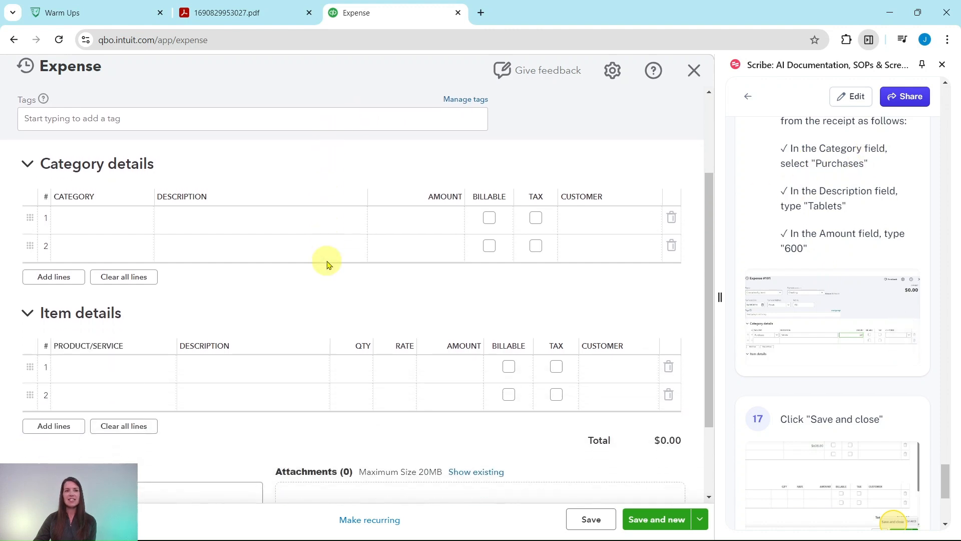
pyautogui.click(79, 226)
pyautogui.click(79, 226)
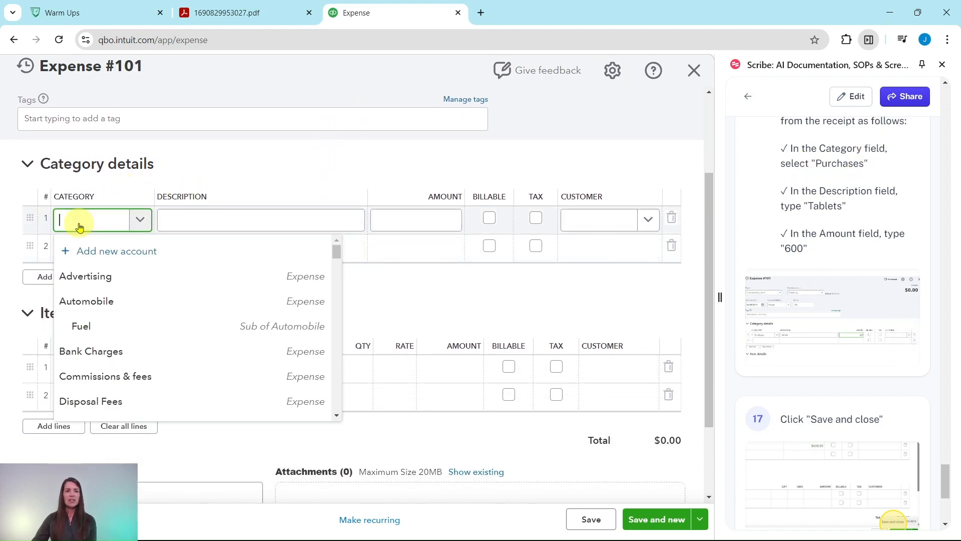
pyautogui.write('pu')
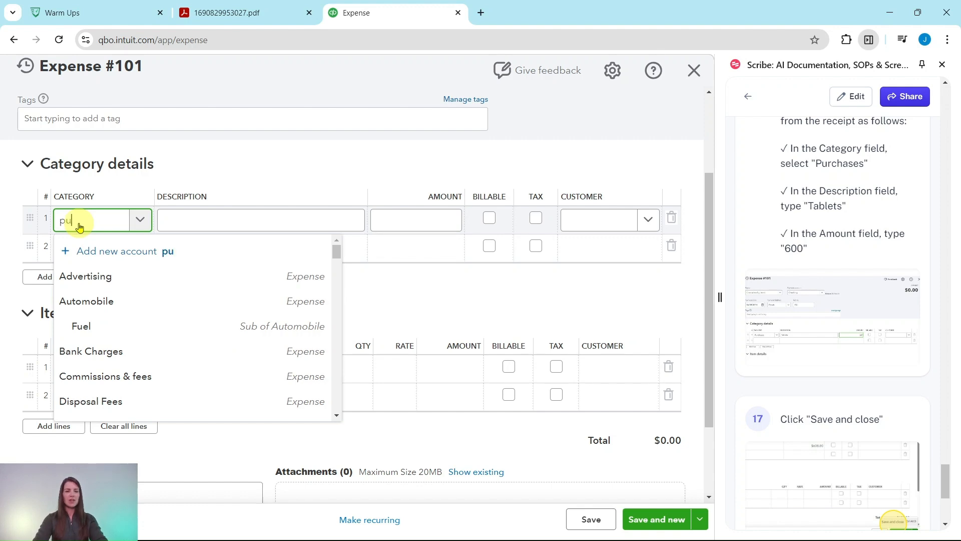
pyautogui.write('rchase')
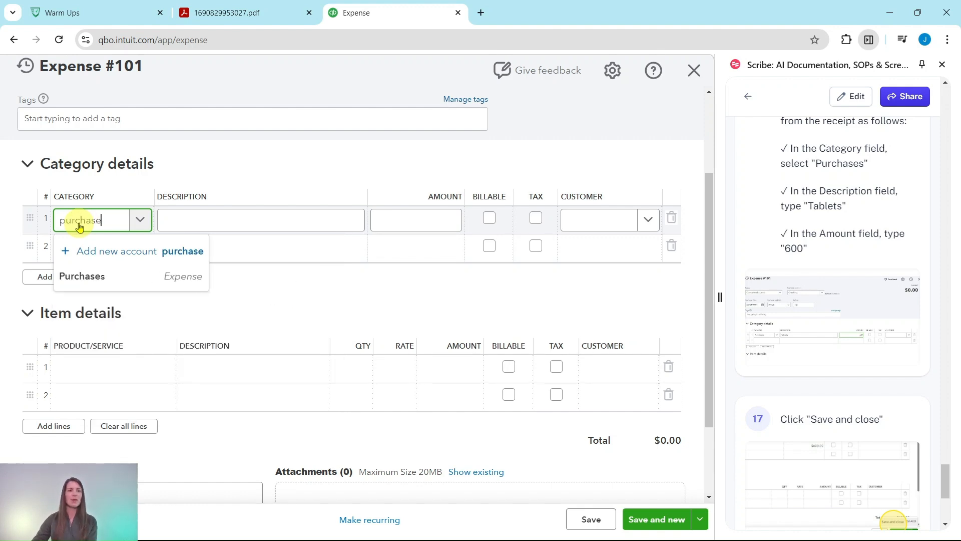
pyautogui.click(95, 284)
pyautogui.click(251, 219)
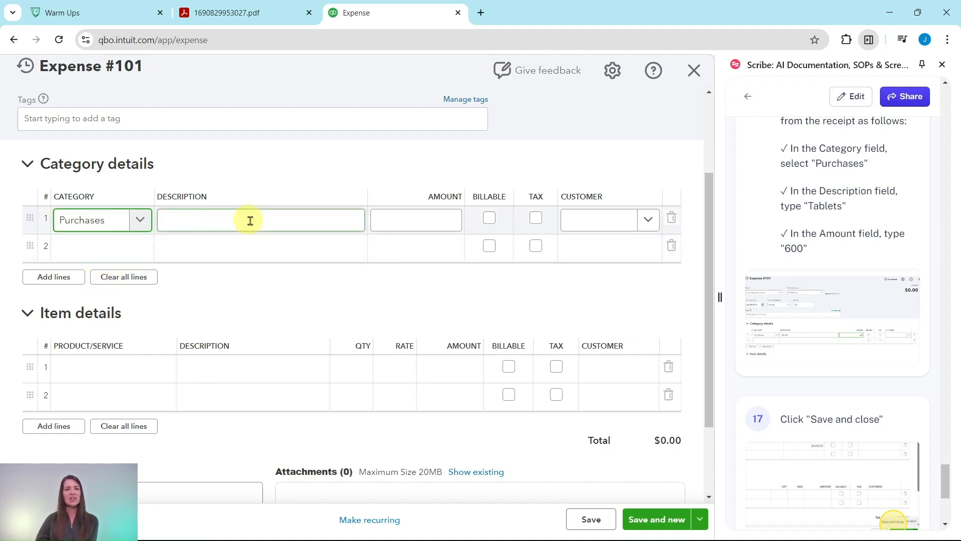
pyautogui.click(210, 218)
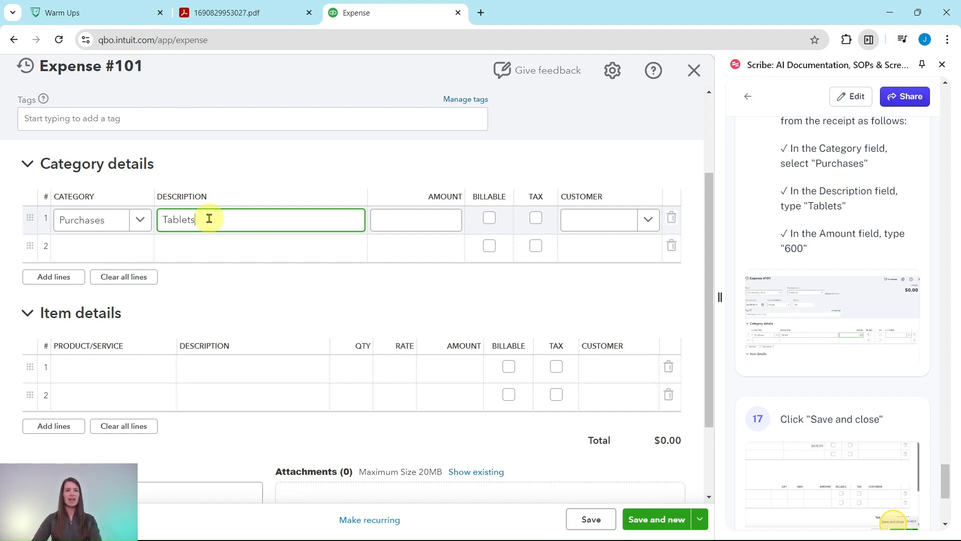
# Check the tablet price on the Computers by Jenni receipt and set the Tablets line's amount to 600.
pyautogui.click(204, 14)
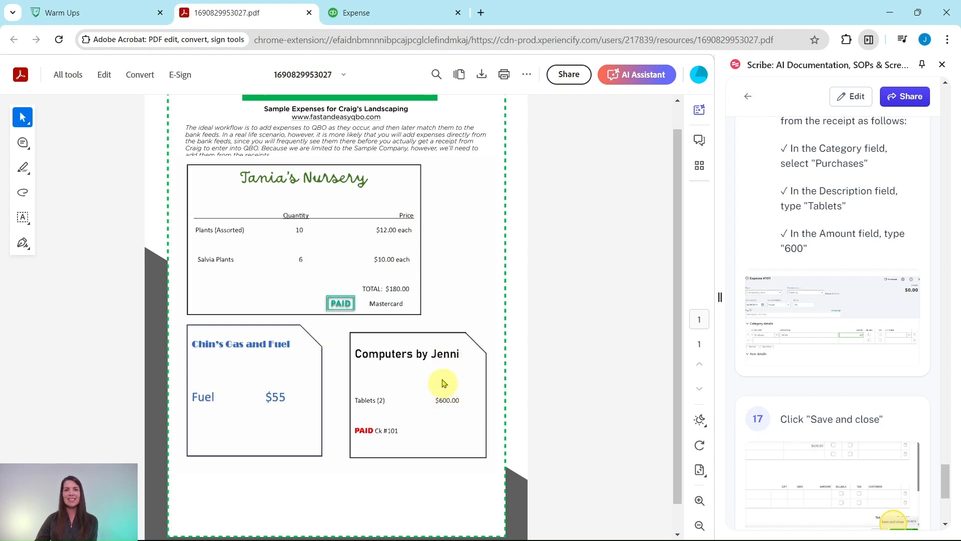
pyautogui.click(401, 14)
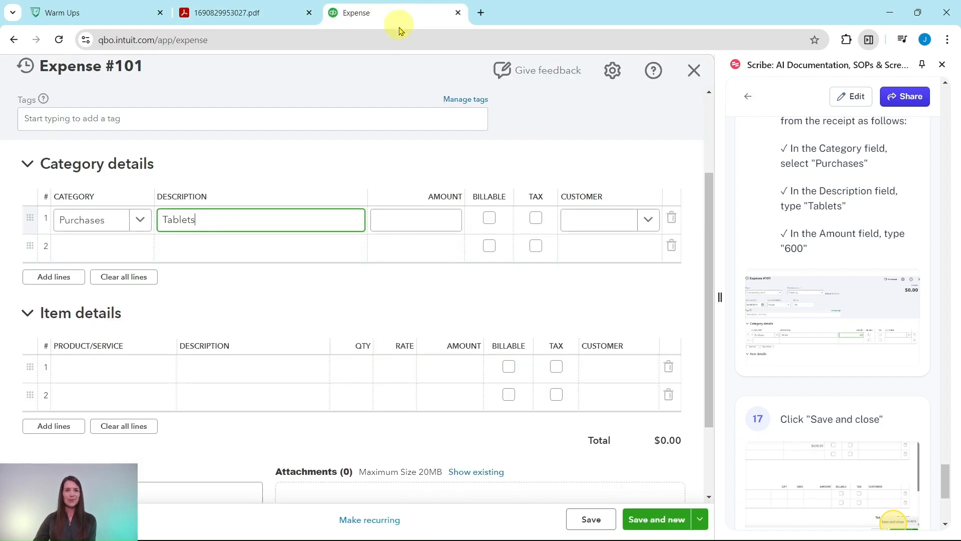
pyautogui.click(457, 220)
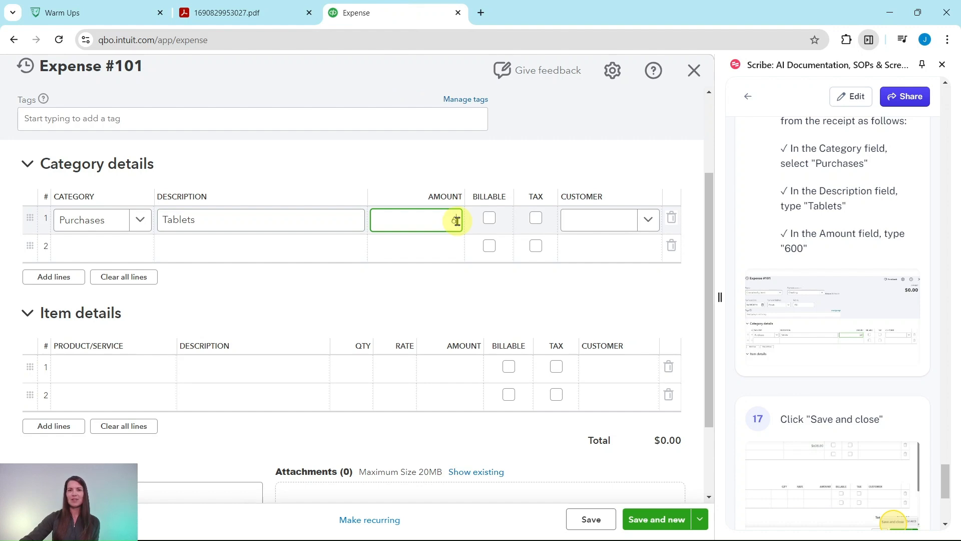
pyautogui.press('Tab')
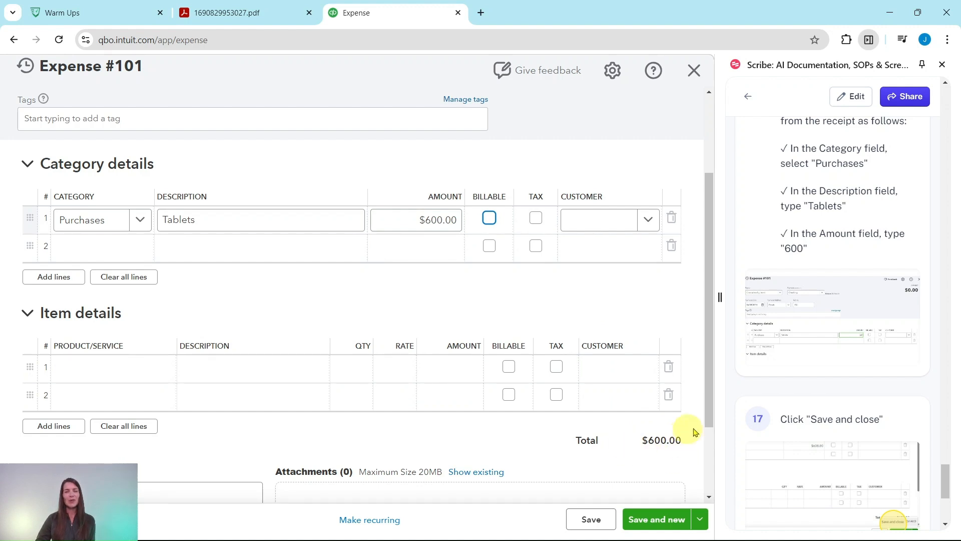
# Save the Computers by Jenni expense and close the expense form.
pyautogui.scroll(-4, 795, 393)
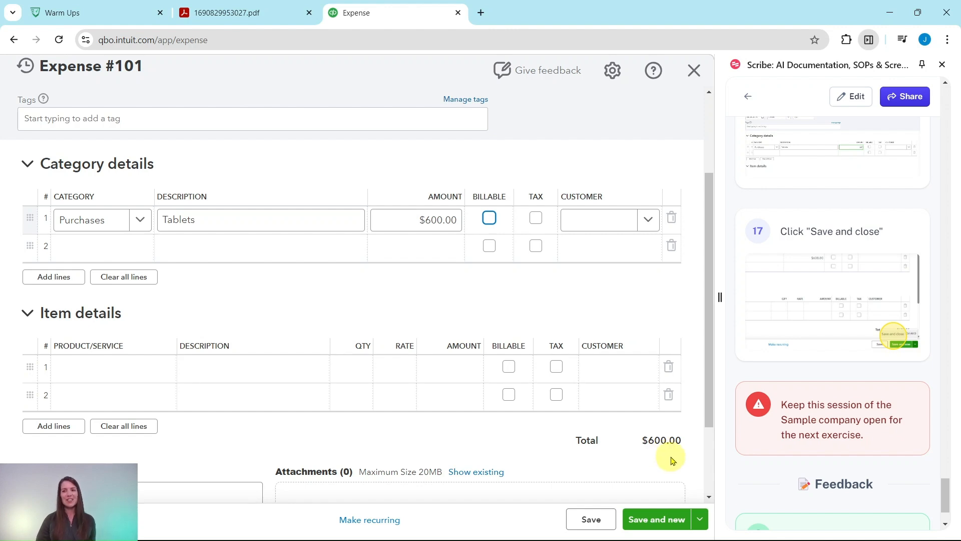
pyautogui.click(702, 523)
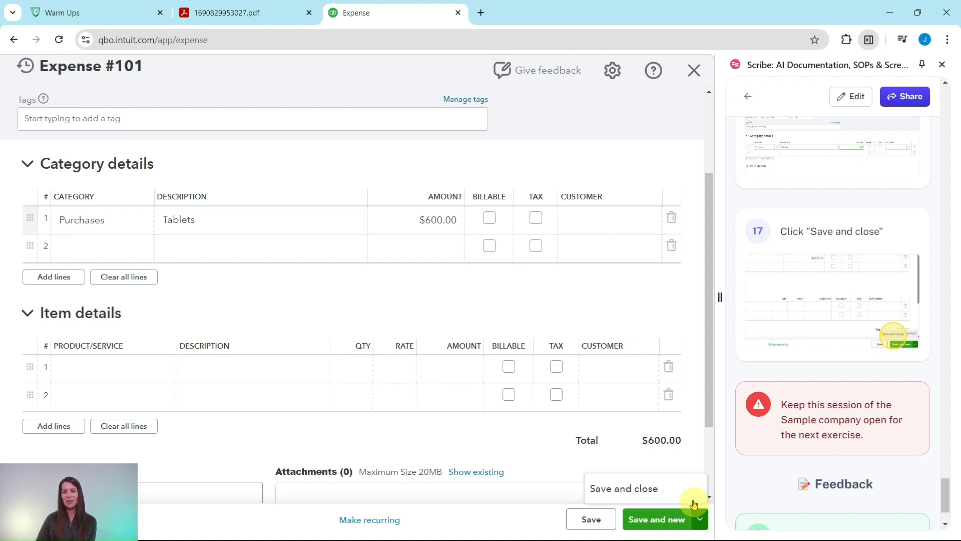
pyautogui.click(626, 488)
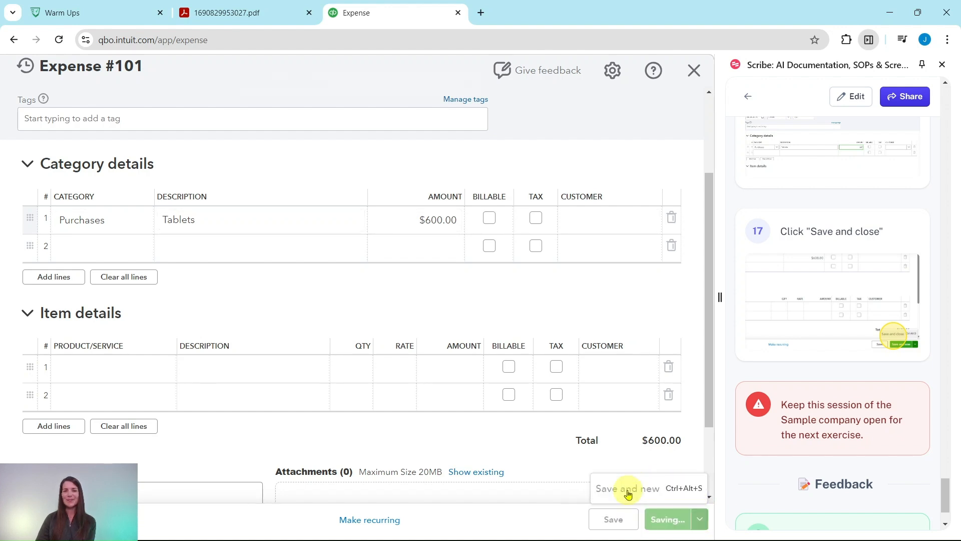